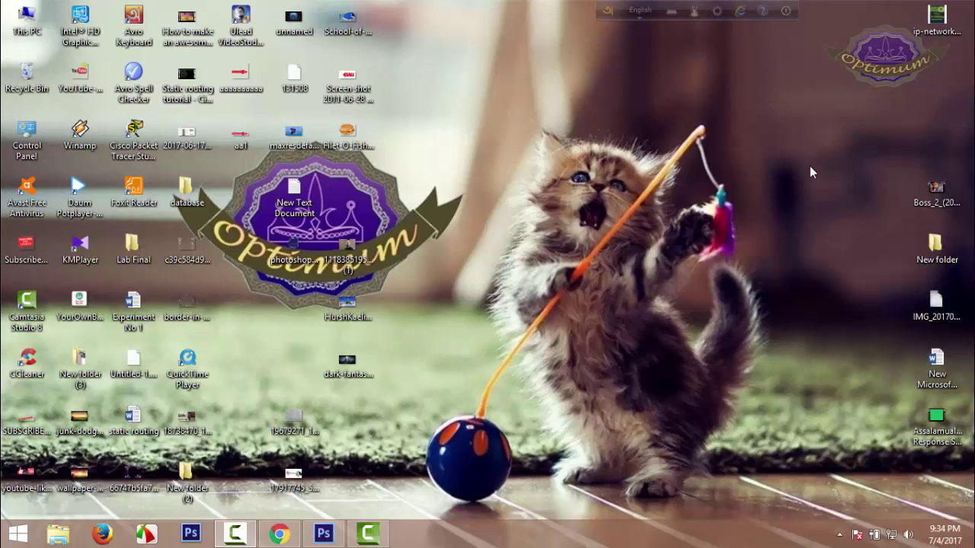
pyautogui.rightClick(704, 157)
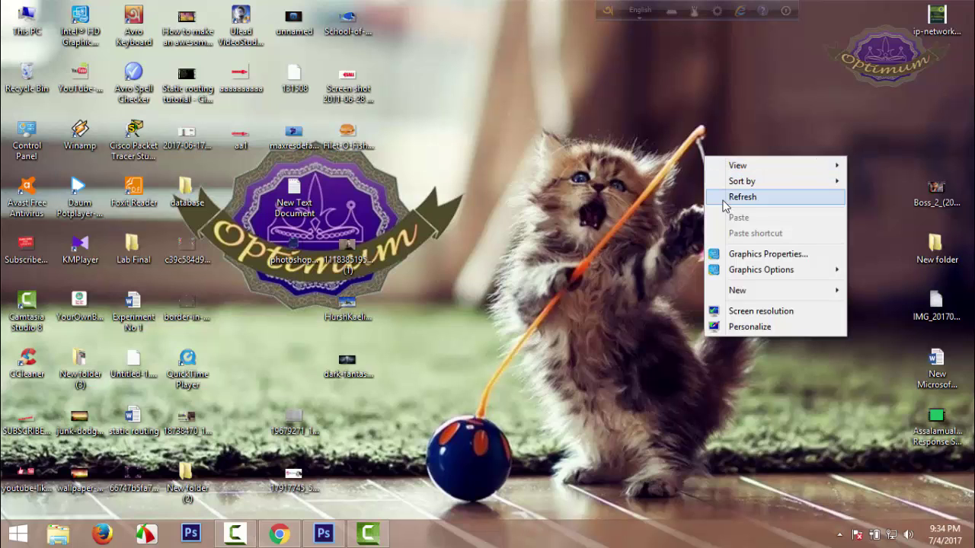
pyautogui.click(730, 198)
pyautogui.rightClick(556, 134)
pyautogui.click(572, 175)
pyautogui.rightClick(561, 134)
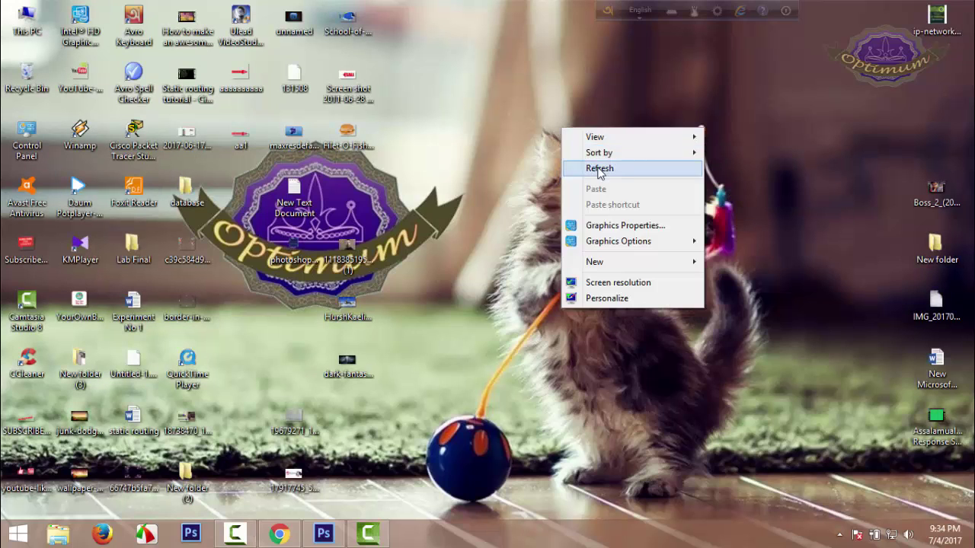
pyautogui.click(572, 175)
pyautogui.rightClick(568, 151)
pyautogui.click(601, 192)
pyautogui.rightClick(599, 186)
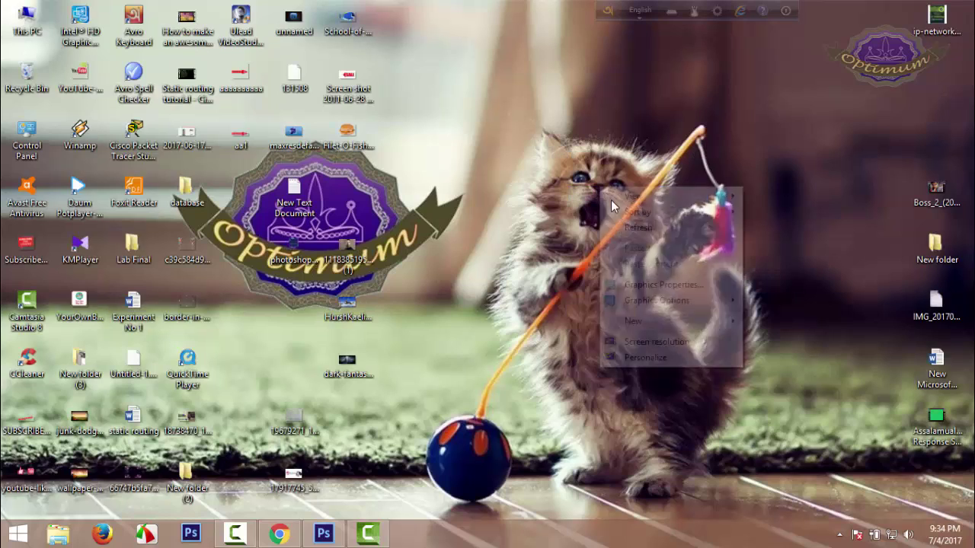
pyautogui.click(635, 229)
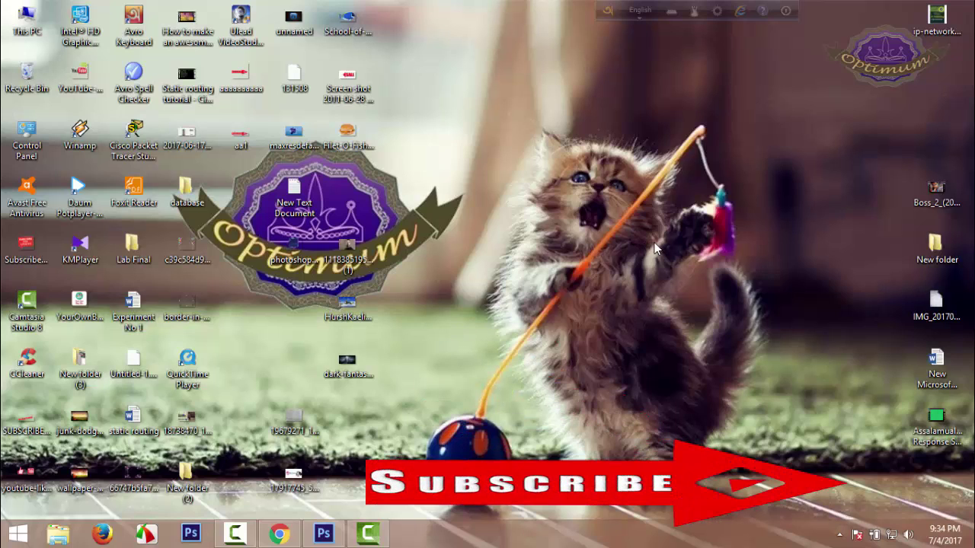
pyautogui.rightClick(655, 242)
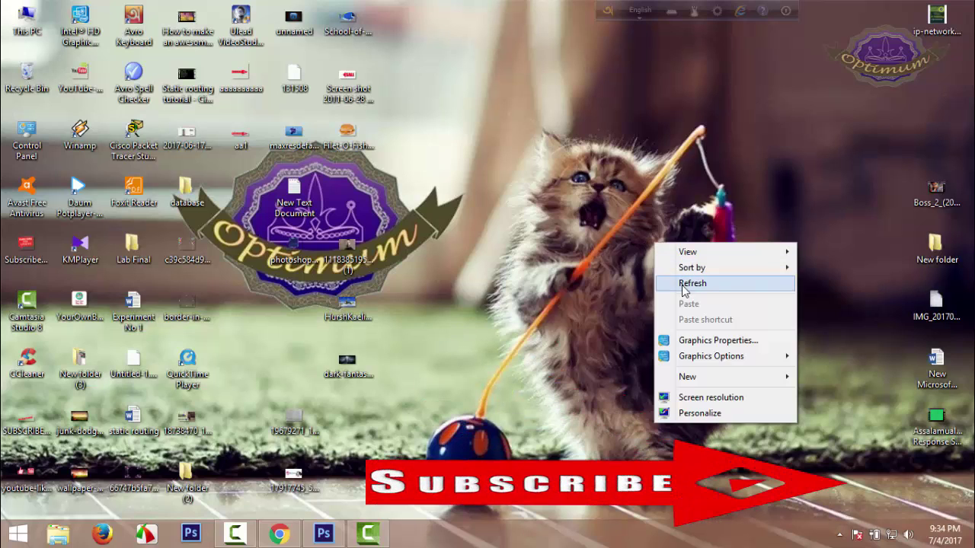
pyautogui.click(712, 282)
pyautogui.rightClick(493, 112)
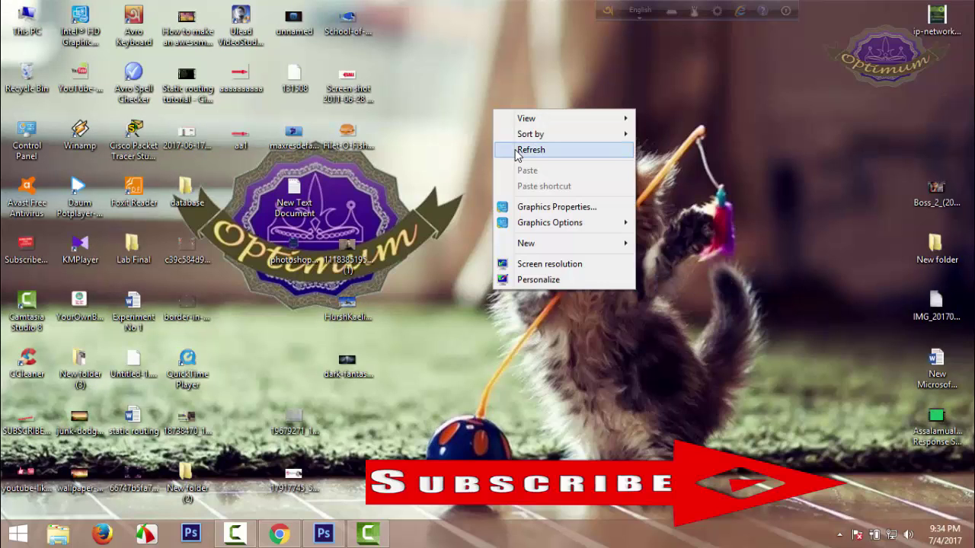
pyautogui.click(514, 149)
pyautogui.rightClick(515, 150)
pyautogui.click(543, 190)
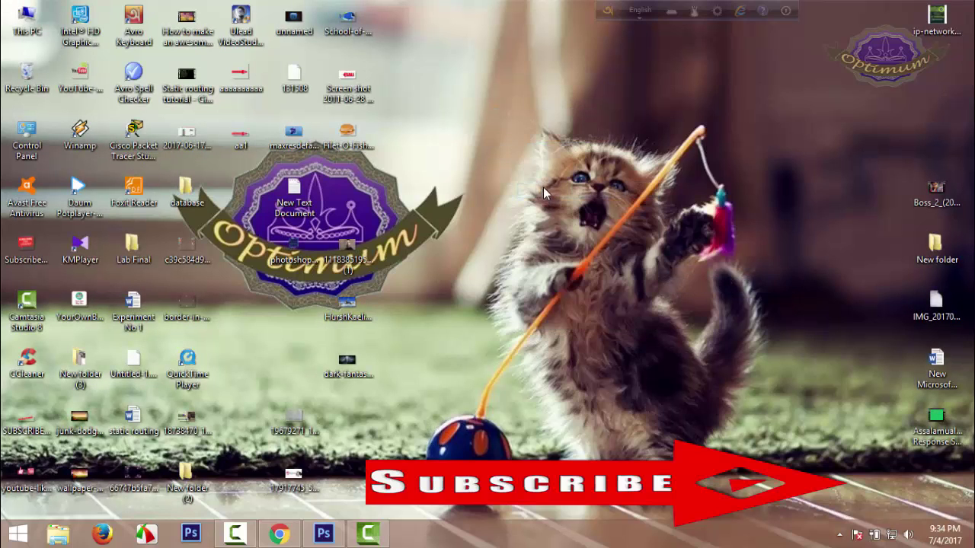
pyautogui.rightClick(468, 105)
pyautogui.click(499, 143)
pyautogui.rightClick(501, 152)
pyautogui.click(534, 192)
pyautogui.rightClick(469, 81)
pyautogui.click(495, 122)
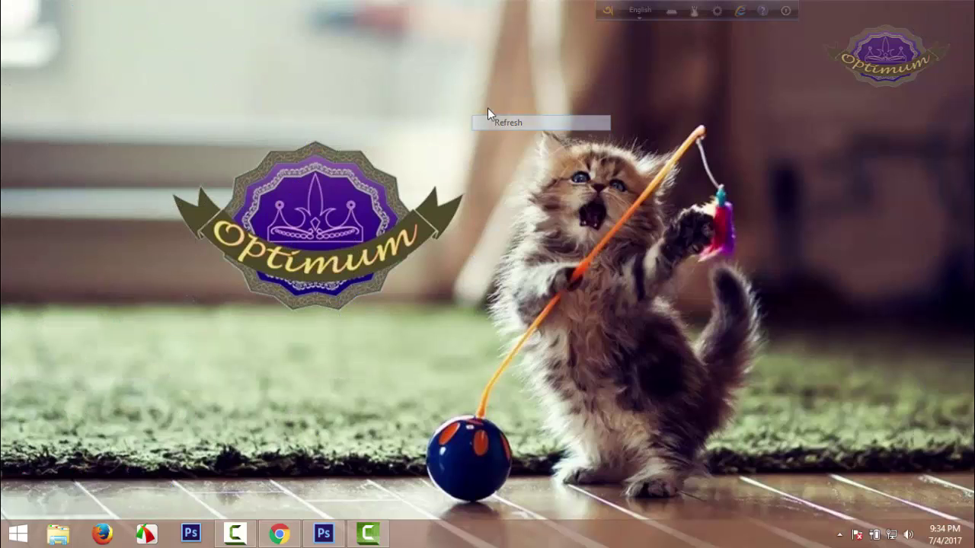
pyautogui.rightClick(485, 103)
pyautogui.click(504, 141)
pyautogui.rightClick(488, 80)
pyautogui.click(517, 122)
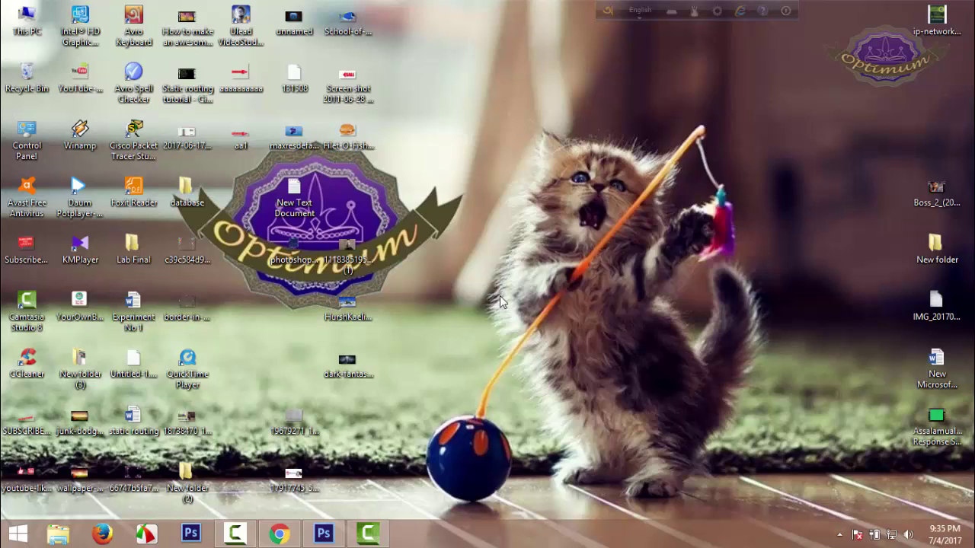
pyautogui.rightClick(478, 129)
pyautogui.click(492, 161)
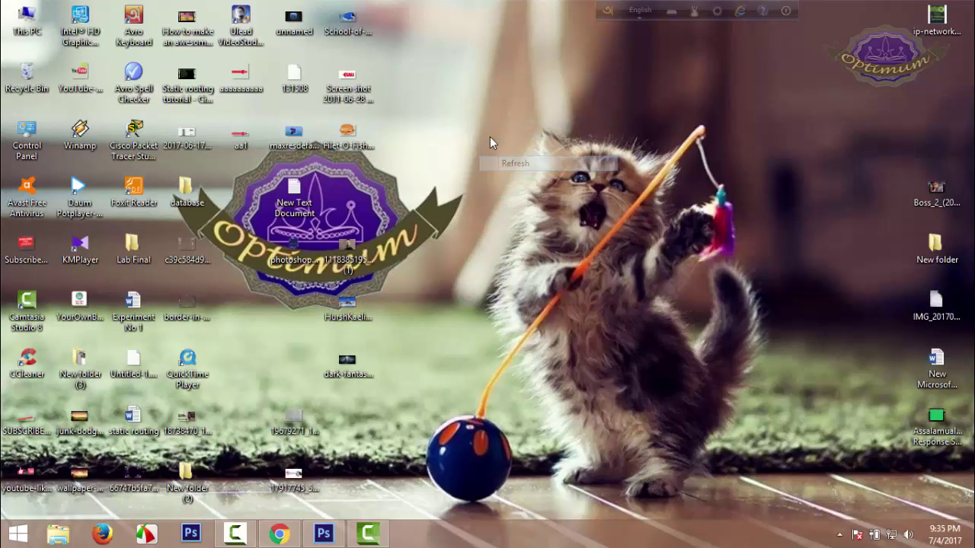
pyautogui.rightClick(492, 138)
pyautogui.click(515, 177)
pyautogui.rightClick(495, 138)
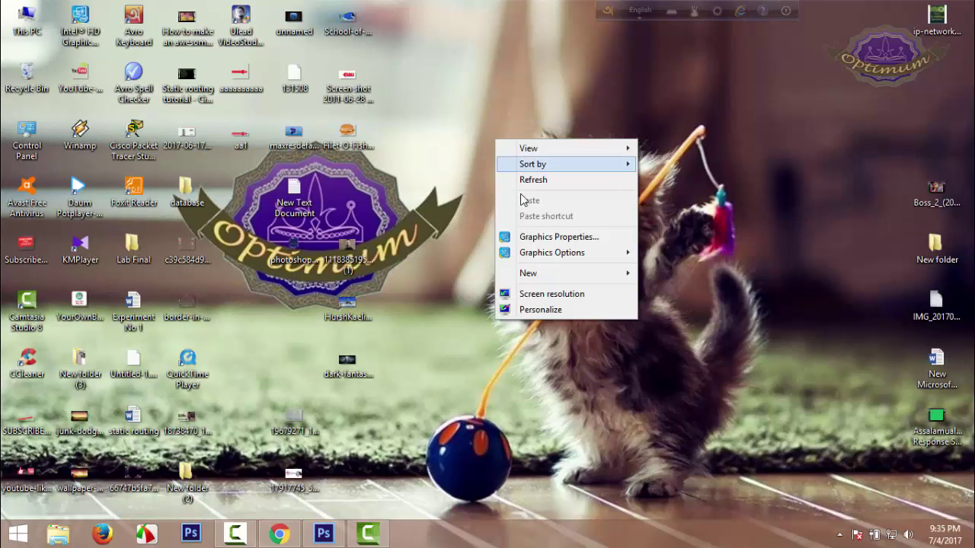
pyautogui.click(518, 180)
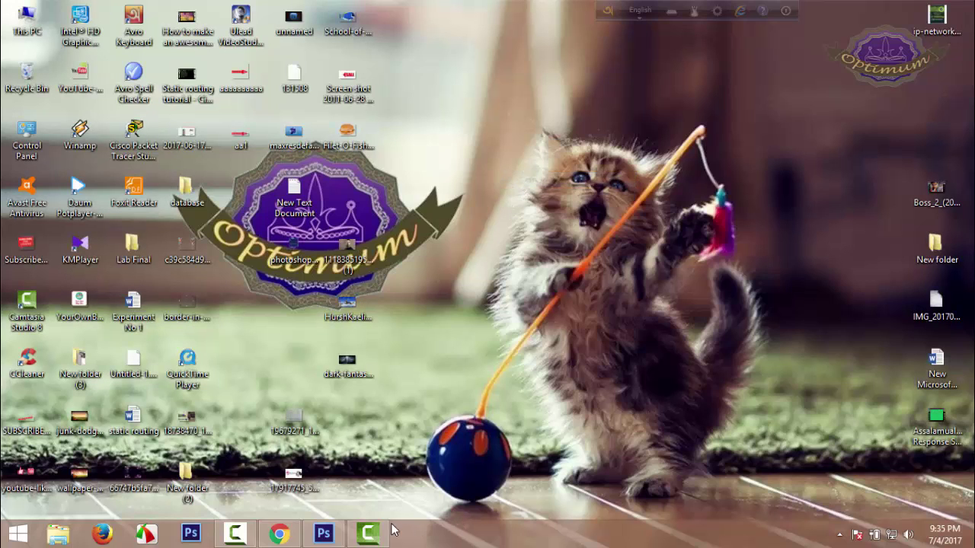
# - Switch to Photoshop, widen the Layer 5 baby cutout to about 155% and move it up against the canvas's top edge
pyautogui.click(324, 534)
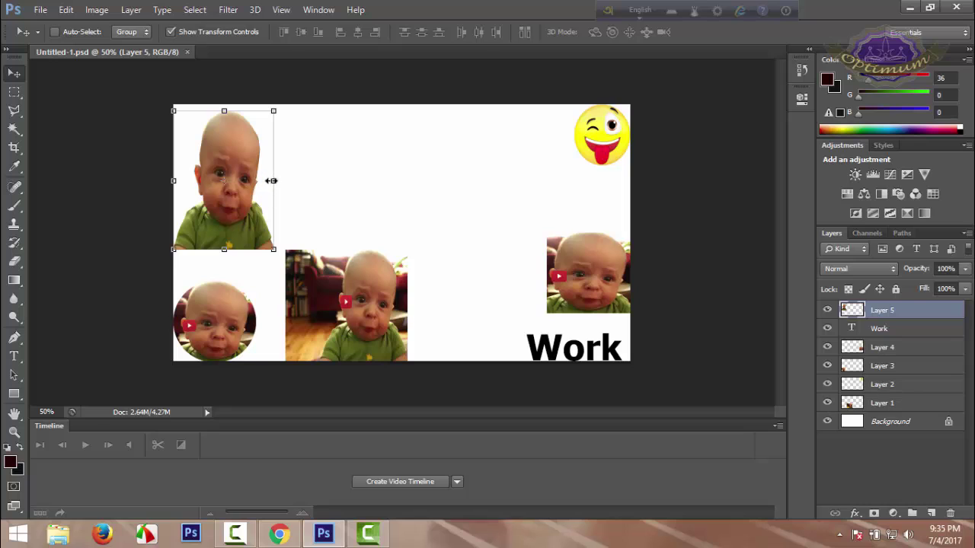
pyautogui.moveTo(272, 181); pyautogui.dragTo(327, 185)
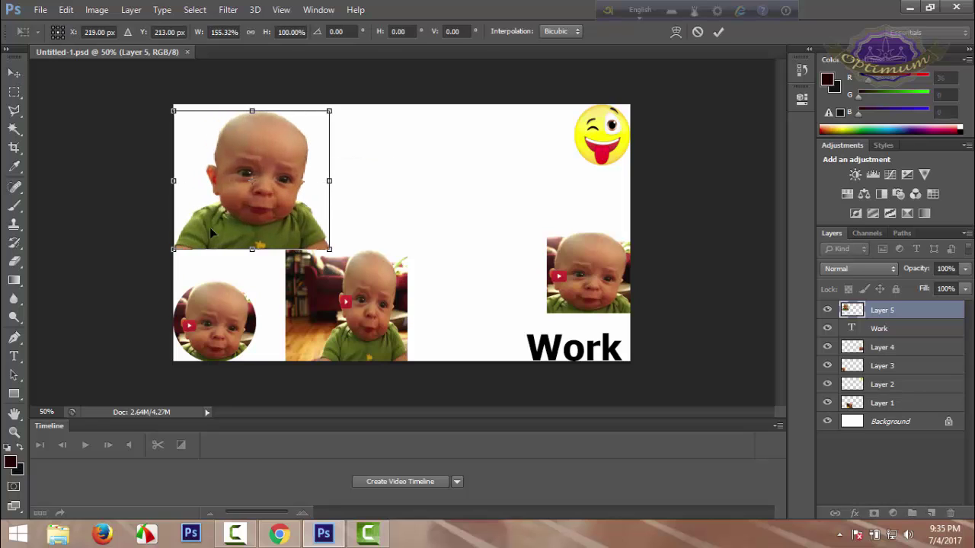
pyautogui.press('Return')
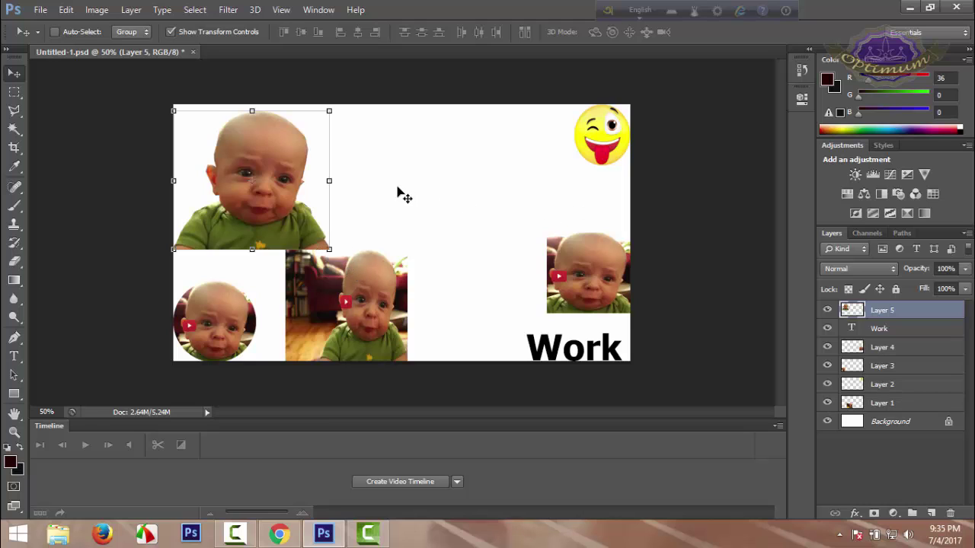
pyautogui.moveTo(307, 191); pyautogui.dragTo(256, 190)
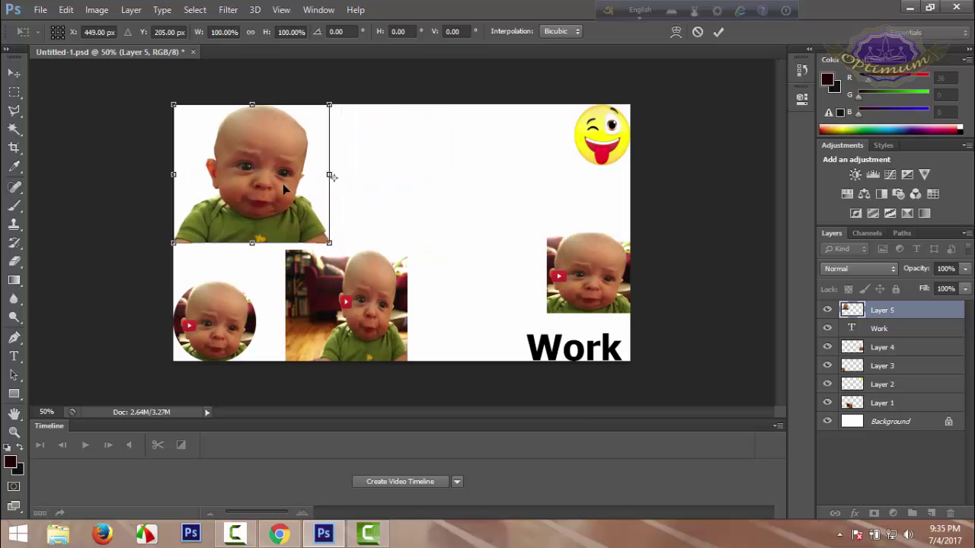
pyautogui.press('Return')
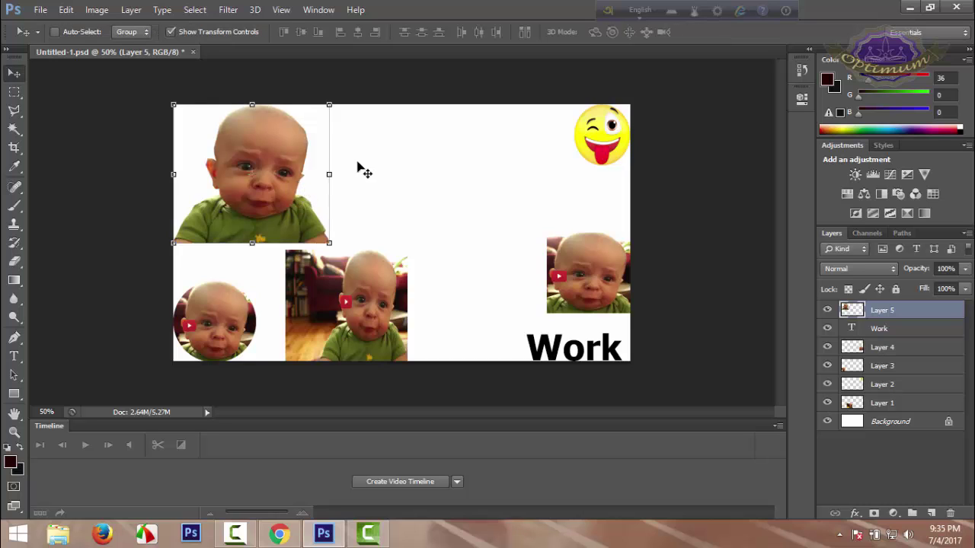
# - Narrow the Layer 5 baby cutout to about 89% of its width and hide the transform controls
pyautogui.moveTo(329, 174); pyautogui.dragTo(320, 175)
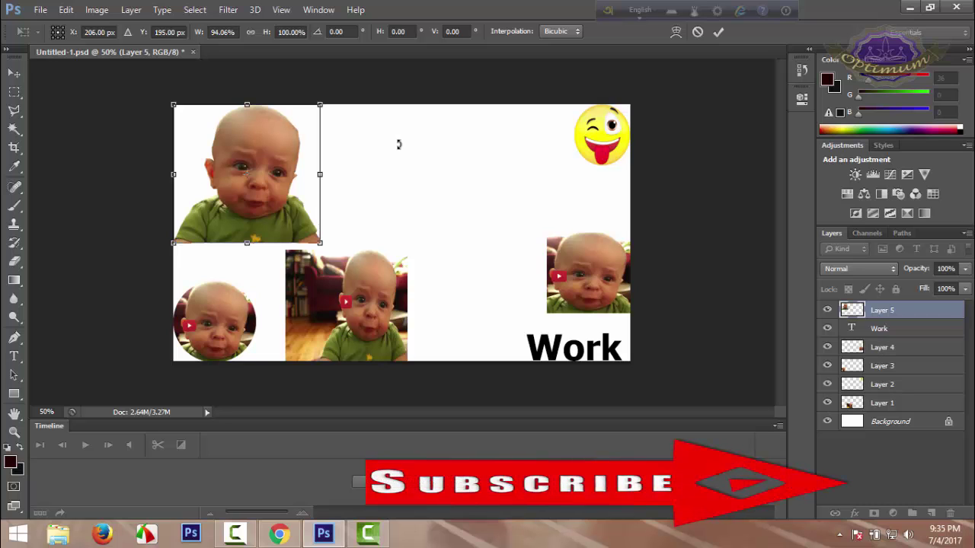
pyautogui.moveTo(320, 175); pyautogui.dragTo(312, 174)
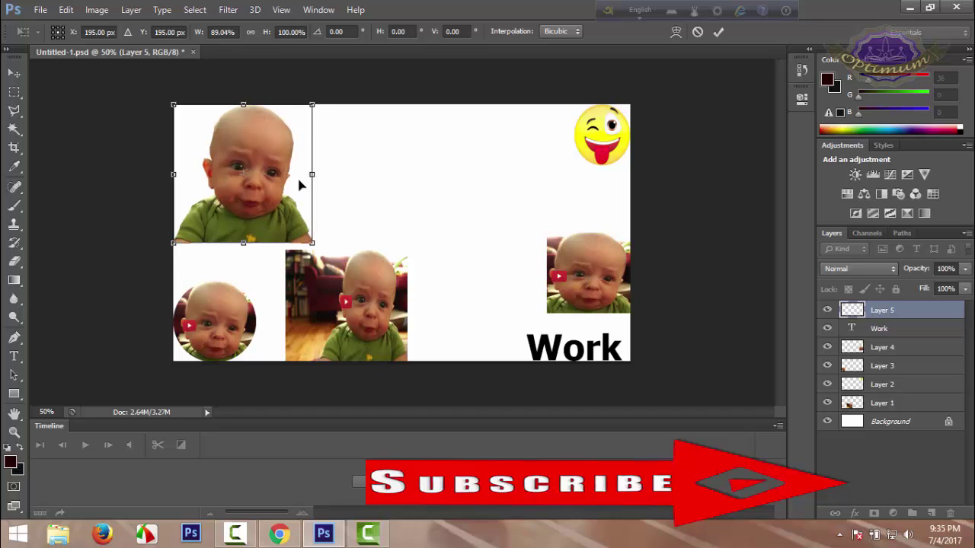
pyautogui.press('Return')
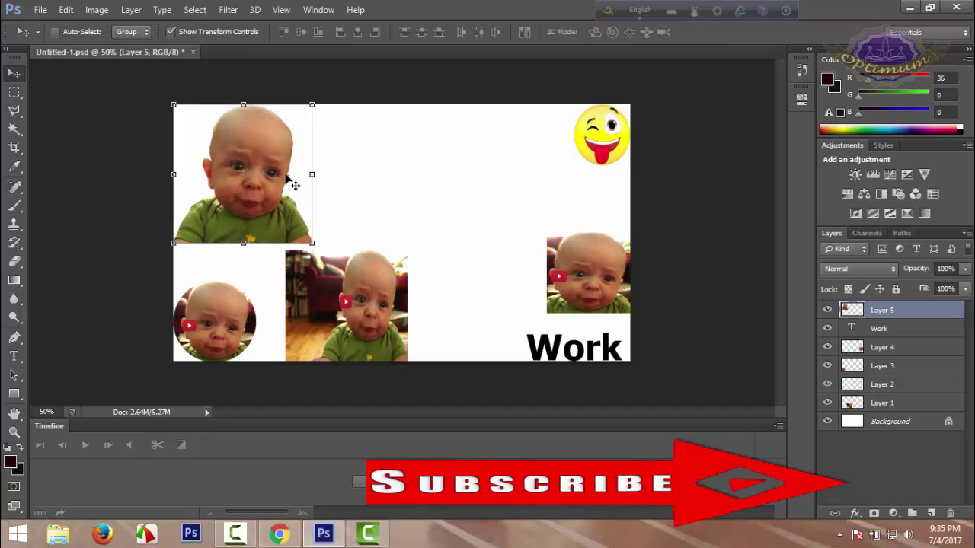
pyautogui.click(177, 31)
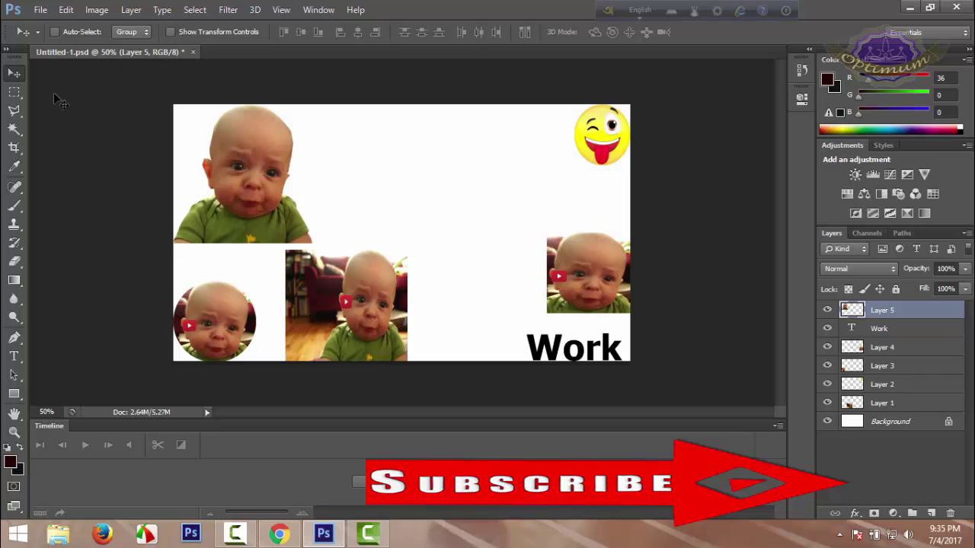
# - Select the head of the large baby cutout on Layer 5 with the Quick Selection Tool
pyautogui.click(13, 129)
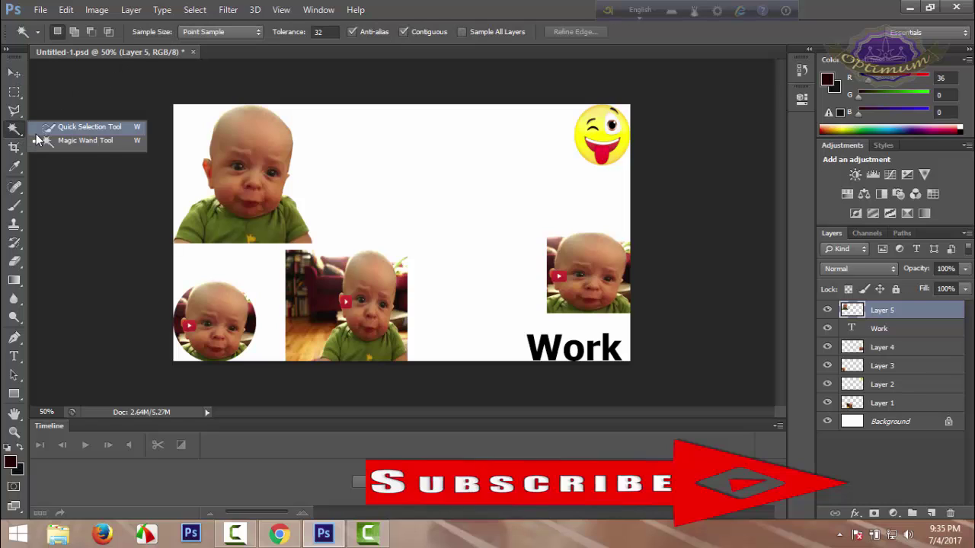
pyautogui.click(74, 143)
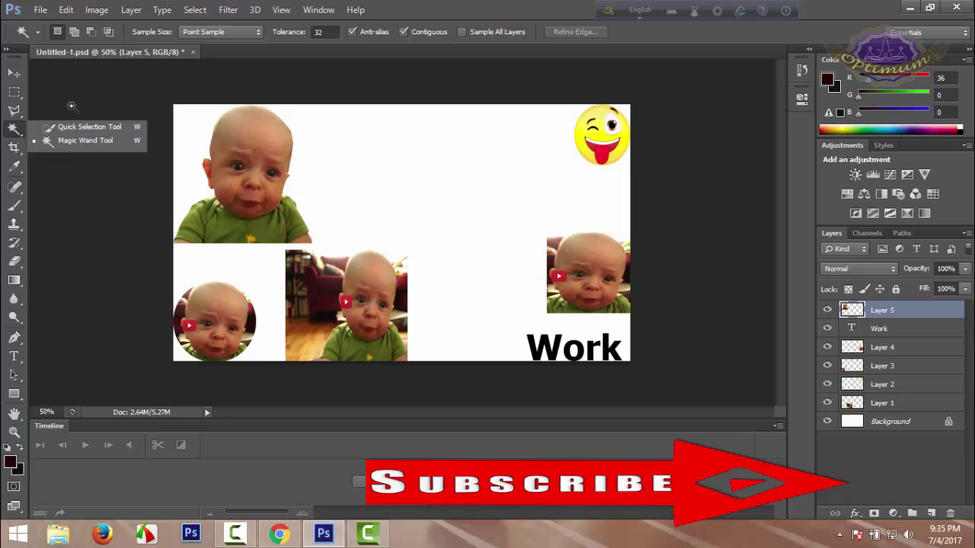
pyautogui.click(74, 128)
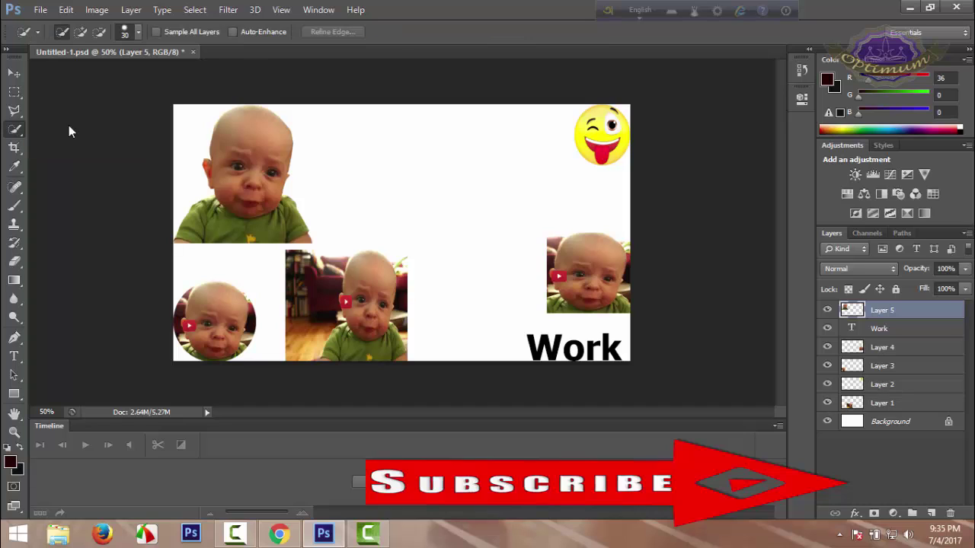
pyautogui.click(238, 188)
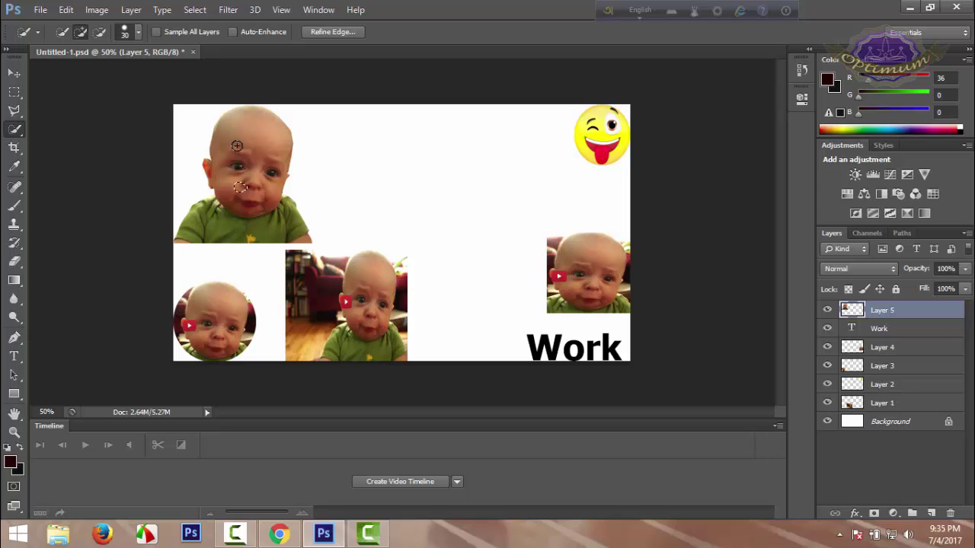
pyautogui.moveTo(237, 145)
pyautogui.mouseDown()
pyautogui.moveTo(274, 169)
pyautogui.moveTo(262, 199)
pyautogui.mouseUp()
pyautogui.rightClick(20, 133)
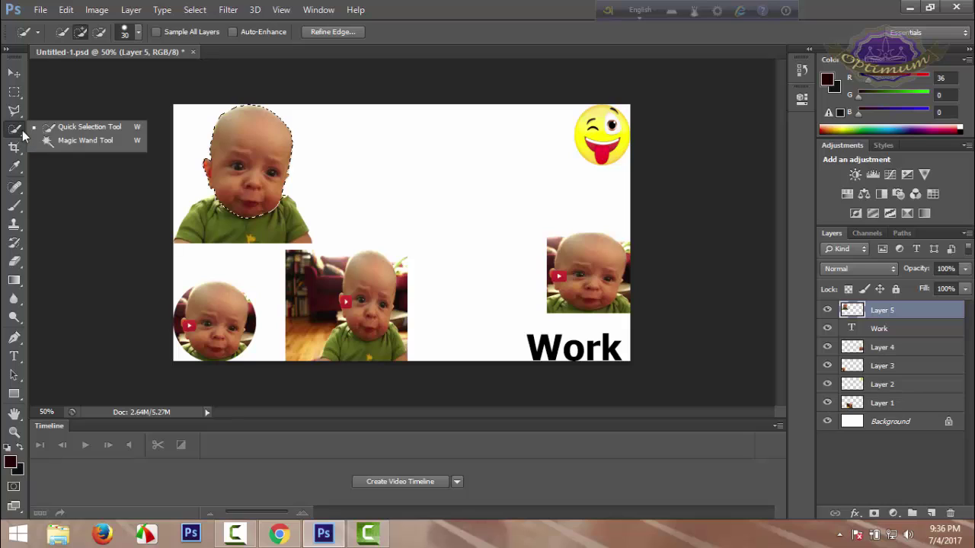
pyautogui.click(78, 128)
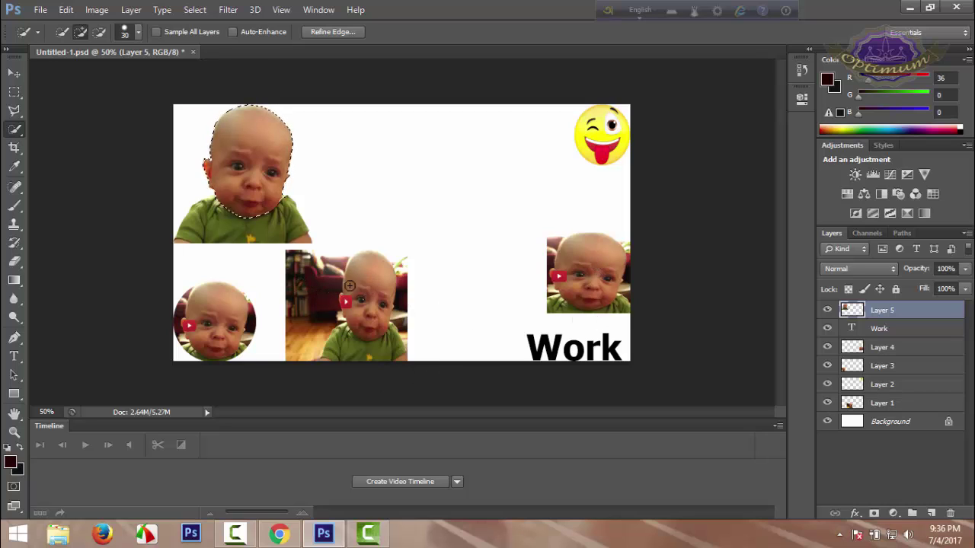
# - Try to extend the quick selection onto the baby in the rectangular sofa photo, undoing each addition
pyautogui.click(374, 281)
pyautogui.hotkey('ctrl', 'z')
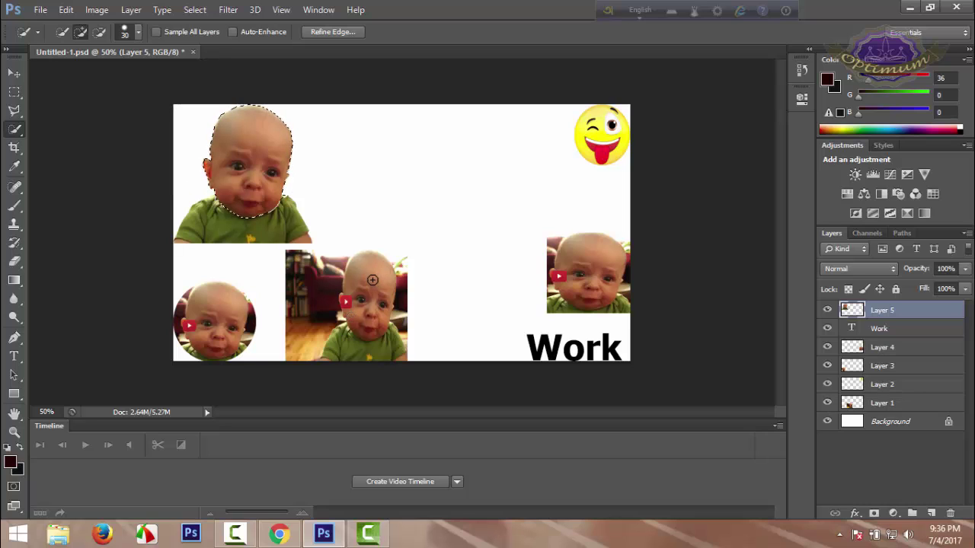
pyautogui.click(373, 280)
pyautogui.moveTo(373, 283)
pyautogui.mouseDown()
pyautogui.moveTo(362, 335)
pyautogui.moveTo(358, 315)
pyautogui.moveTo(371, 270)
pyautogui.moveTo(389, 291)
pyautogui.moveTo(388, 320)
pyautogui.moveTo(377, 329)
pyautogui.moveTo(362, 334)
pyautogui.moveTo(345, 299)
pyautogui.moveTo(347, 271)
pyautogui.moveTo(361, 261)
pyautogui.moveTo(384, 266)
pyautogui.moveTo(390, 329)
pyautogui.moveTo(373, 343)
pyautogui.moveTo(354, 313)
pyautogui.moveTo(356, 278)
pyautogui.mouseUp()
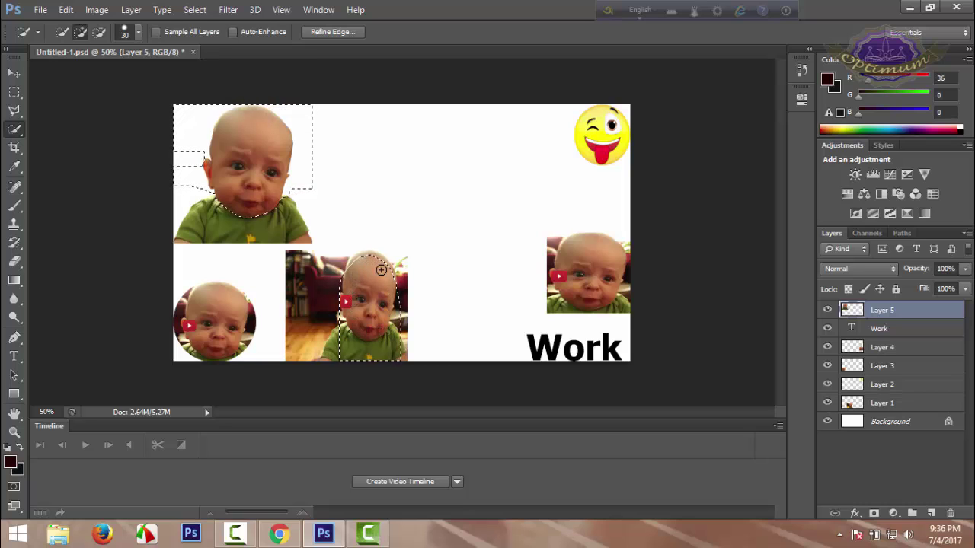
pyautogui.hotkey('ctrl', 'z')
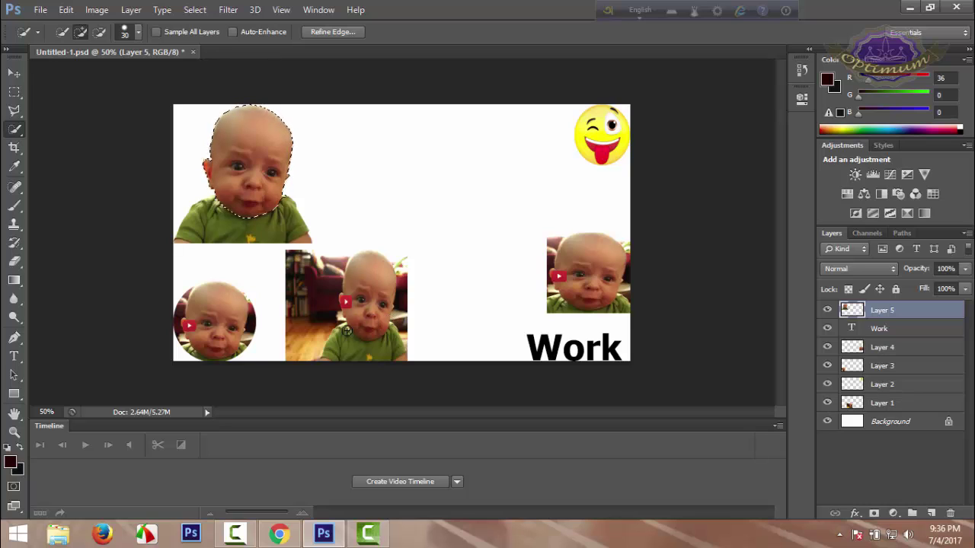
pyautogui.click(293, 166)
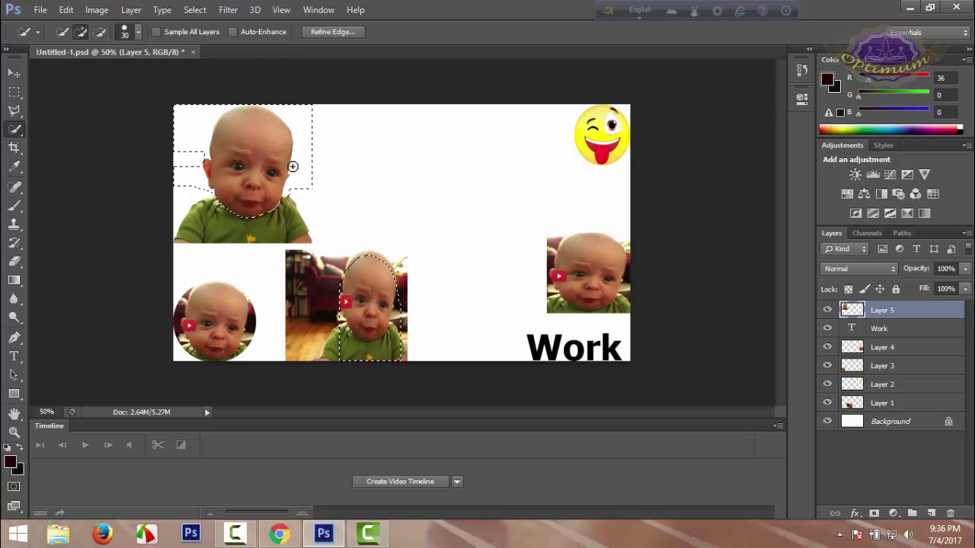
pyautogui.hotkey('ctrl', 'z')
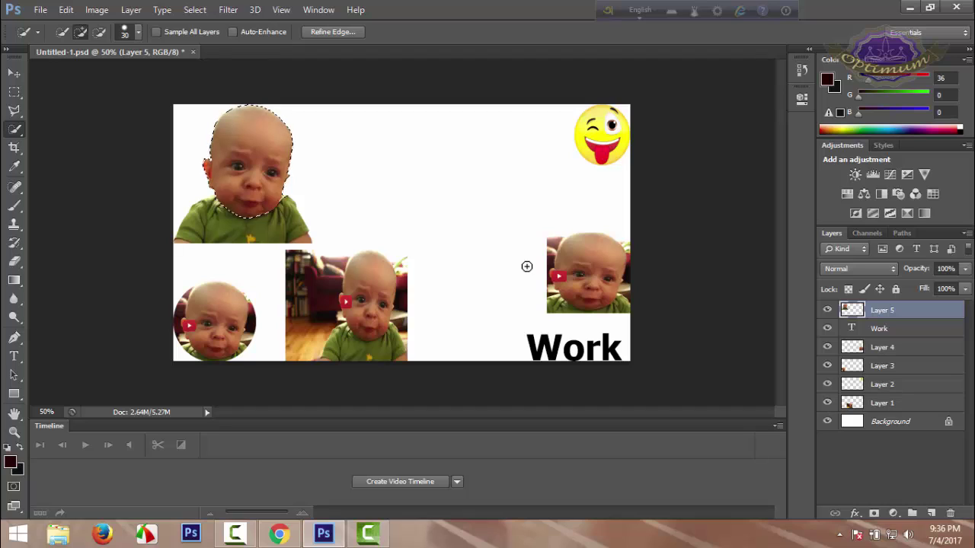
# - Clear the head selection and select similar skin tones on the large baby's face with the Magic Wand Tool
pyautogui.hotkey('ctrl', 'd')
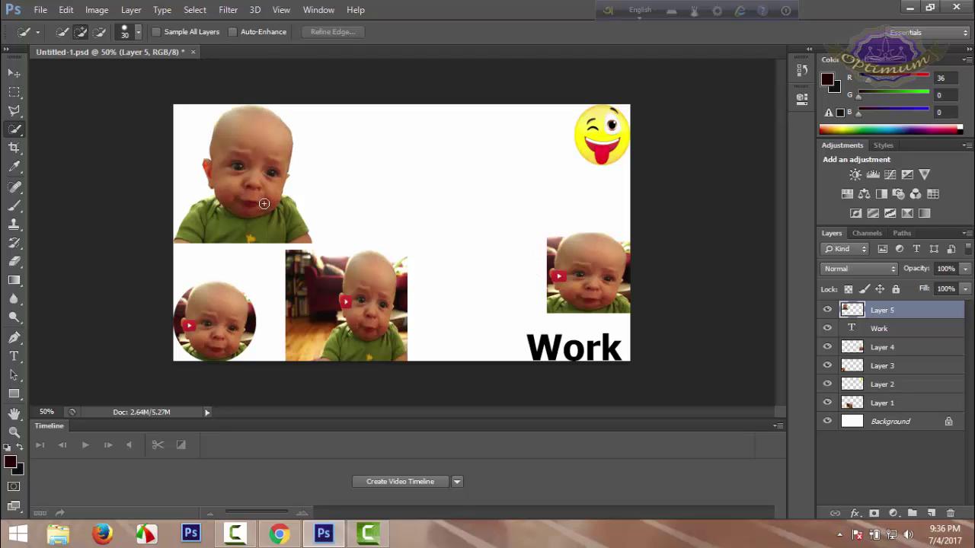
pyautogui.rightClick(21, 136)
pyautogui.click(71, 143)
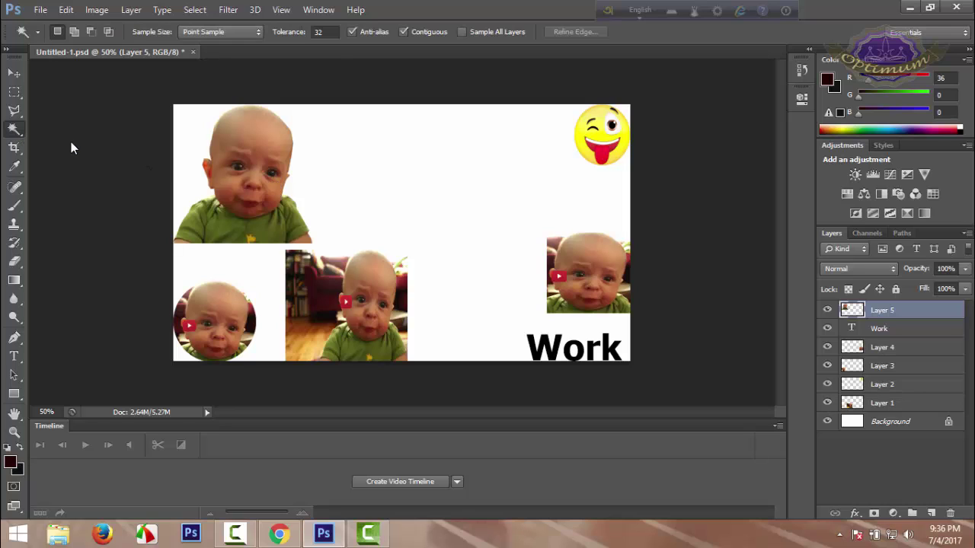
pyautogui.click(259, 185)
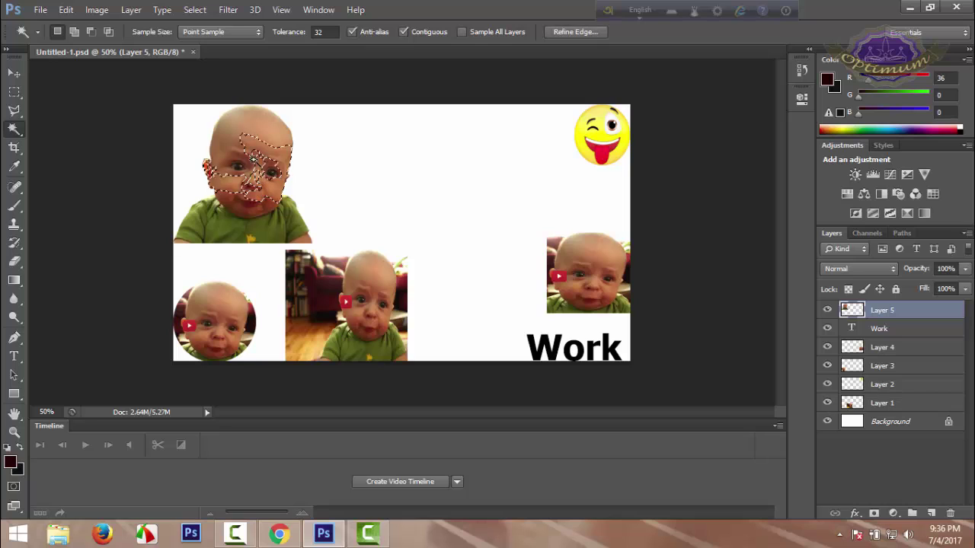
# - Clear the selection and reselect the large baby's face with the Magic Wand Tool, adding the forehead, eye, cheek and chin areas
pyautogui.hotkey('ctrl', 'd')
pyautogui.click(241, 131)
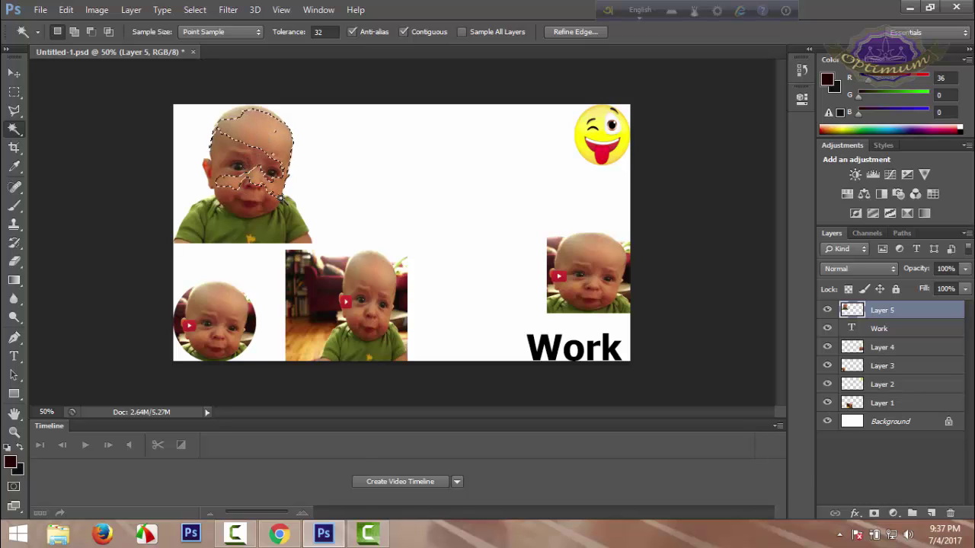
pyautogui.keyDown('shift'); pyautogui.click(259, 147); pyautogui.keyUp('shift')
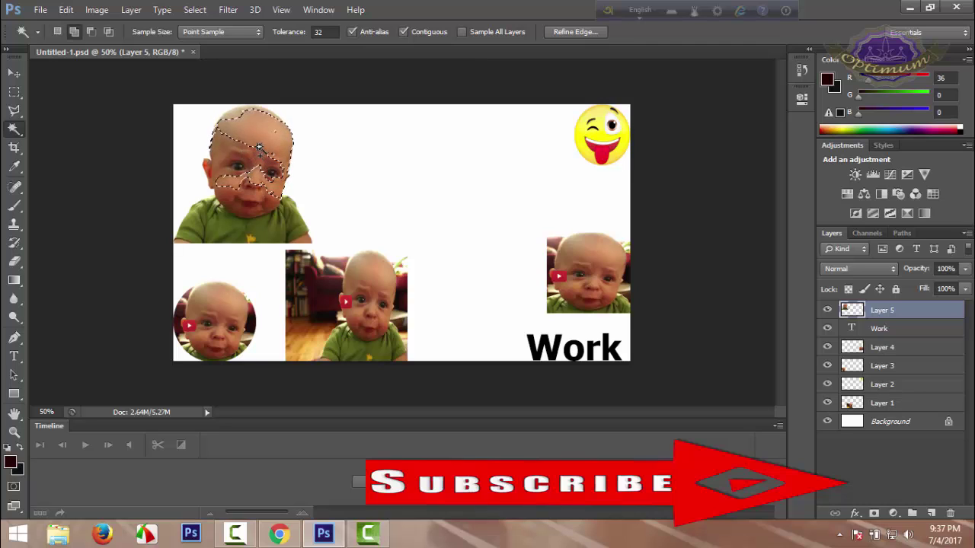
pyautogui.keyDown('shift'); pyautogui.click(239, 167); pyautogui.keyUp('shift')
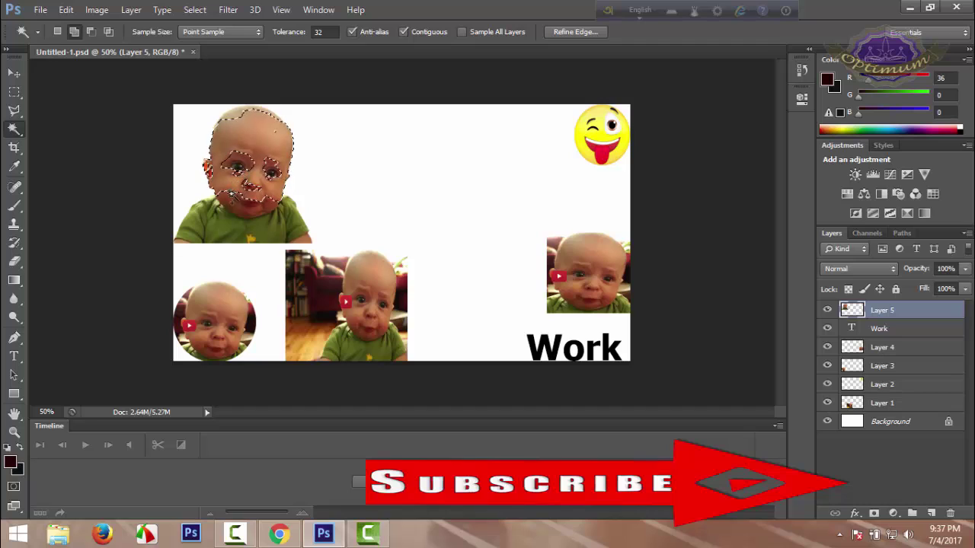
pyautogui.keyDown('shift'); pyautogui.click(238, 206); pyautogui.keyUp('shift')
pyautogui.keyDown('shift'); pyautogui.click(240, 208); pyautogui.keyUp('shift')
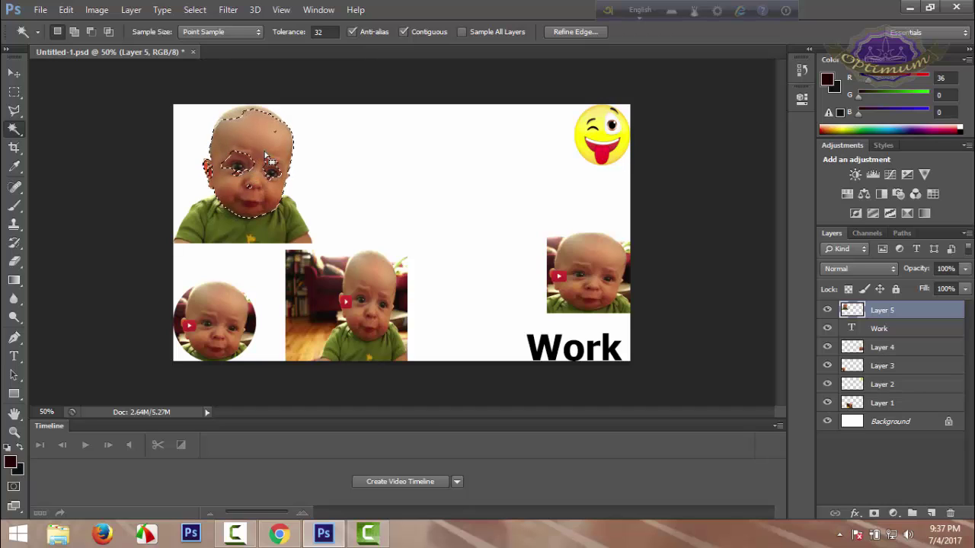
# - Alternately subtract and add forehead, face and surrounding areas in the large baby's head selection with the Magic Wand Tool
pyautogui.keyDown('alt'); pyautogui.click(241, 118); pyautogui.keyUp('alt')
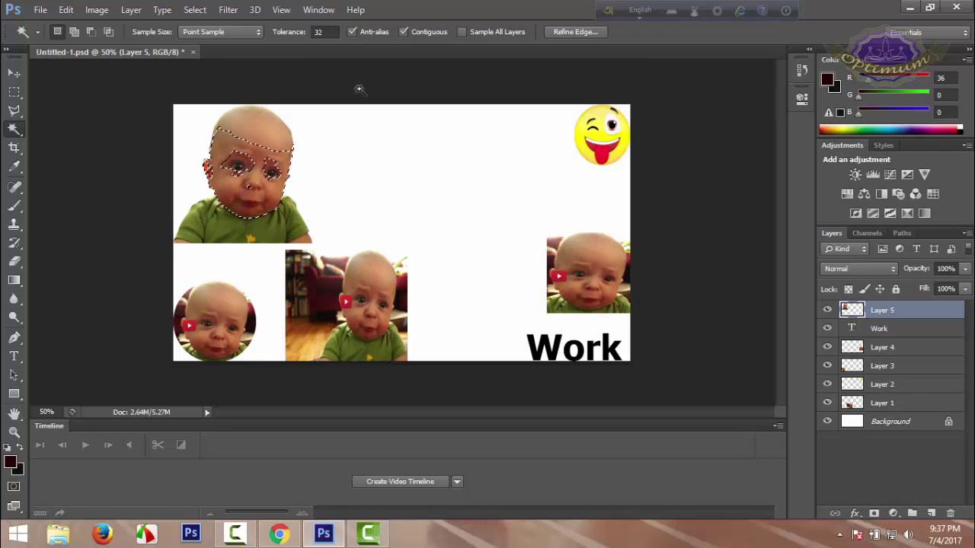
pyautogui.press('shift')
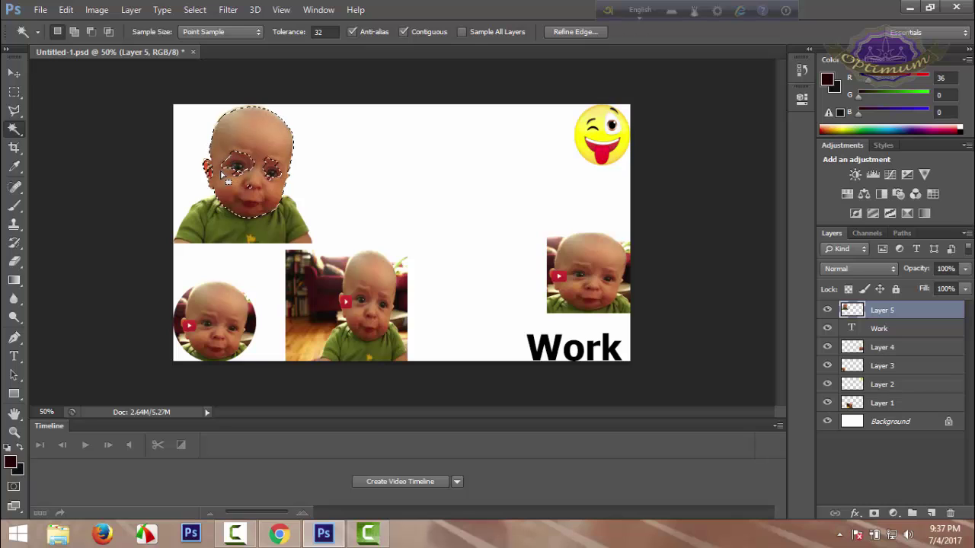
pyautogui.press('alt')
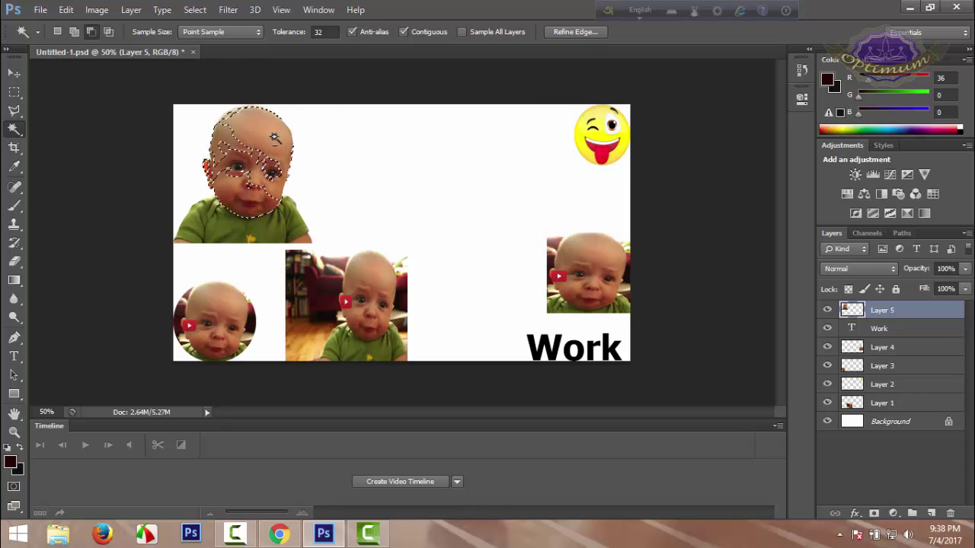
pyautogui.keyDown('alt'); pyautogui.click(233, 148); pyautogui.keyUp('alt')
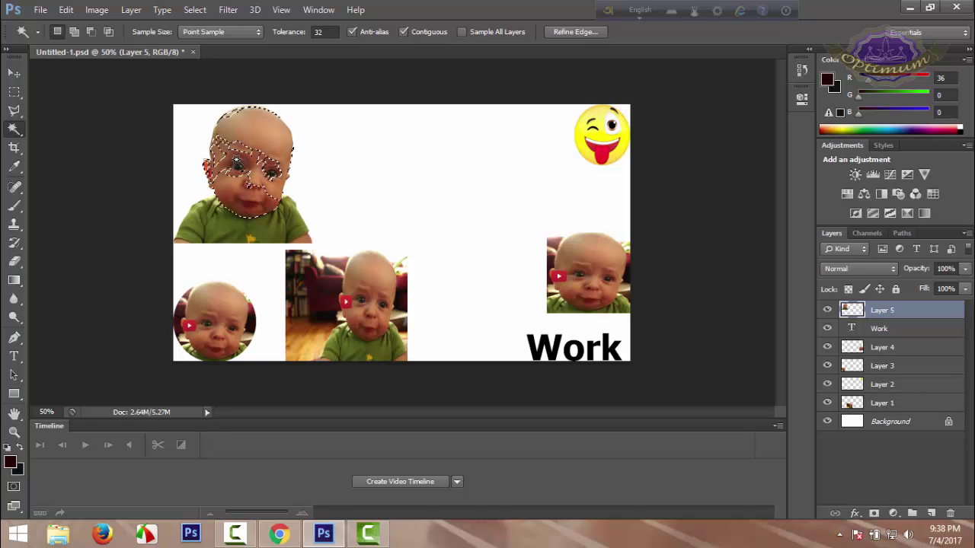
pyautogui.press('shift')
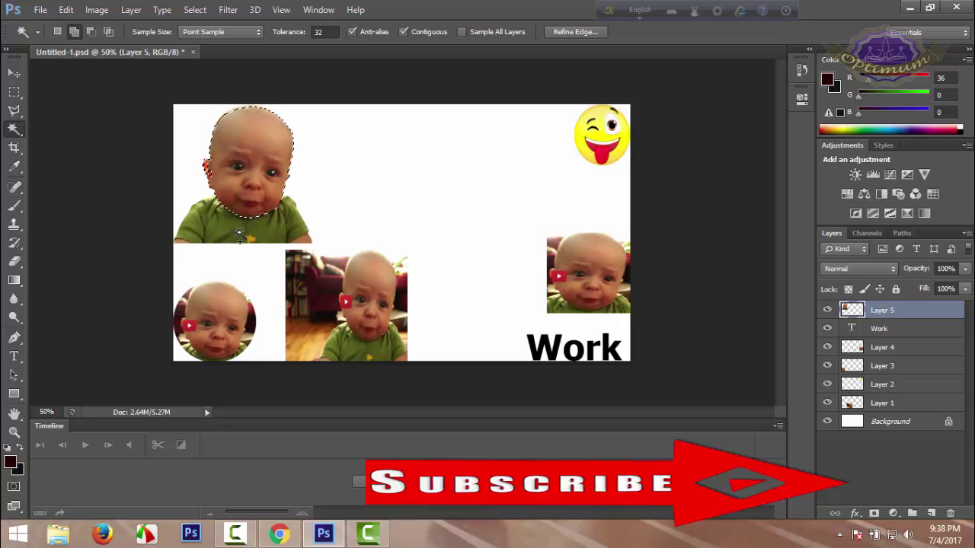
pyautogui.click(210, 185)
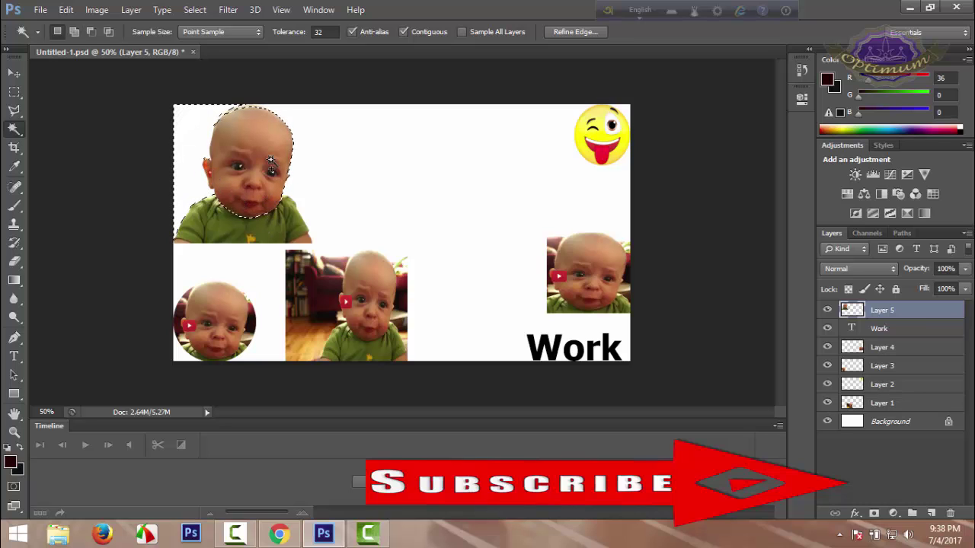
pyautogui.click(14, 112)
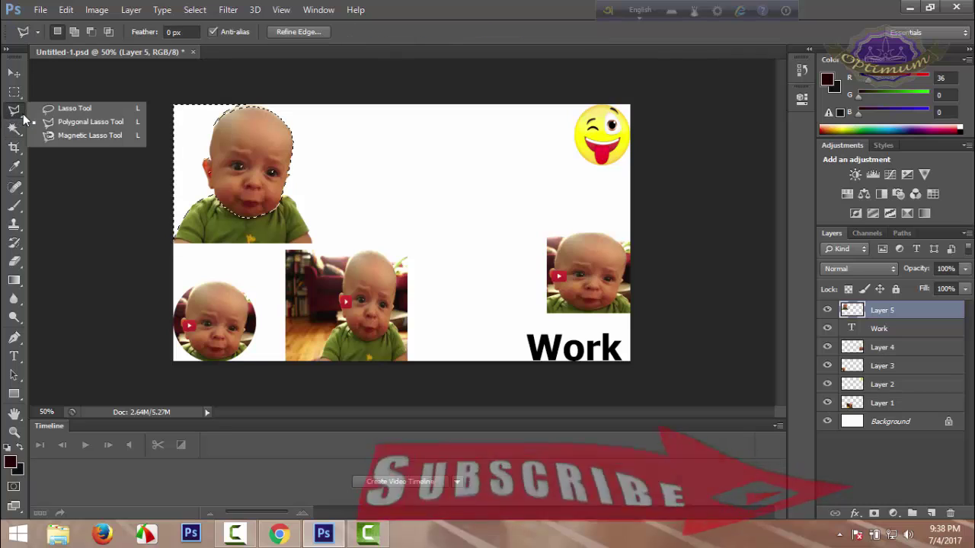
pyautogui.click(106, 110)
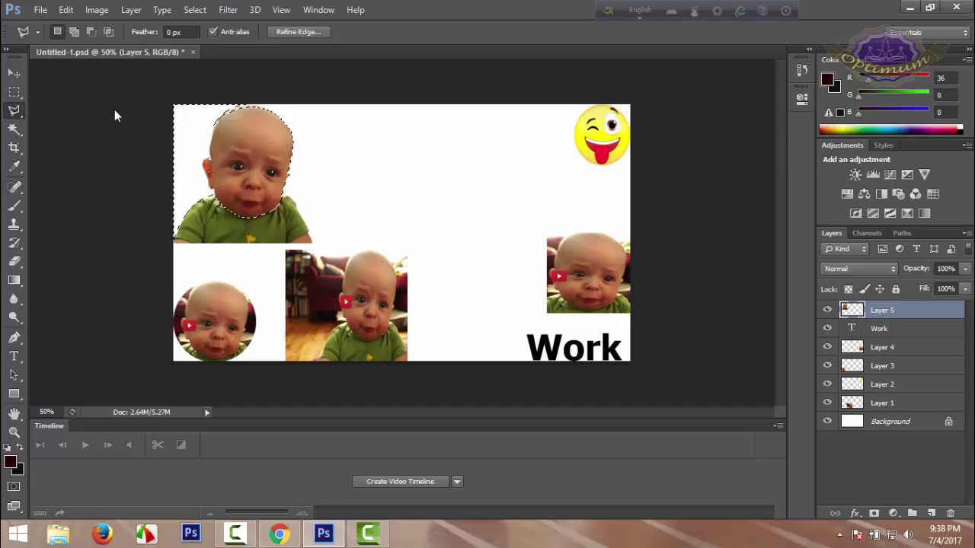
pyautogui.click(14, 72)
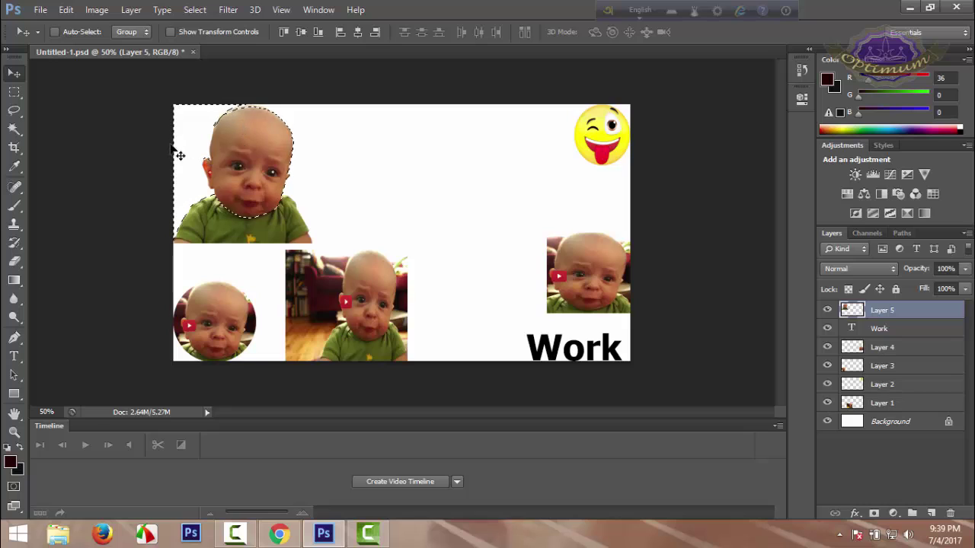
pyautogui.click(13, 129)
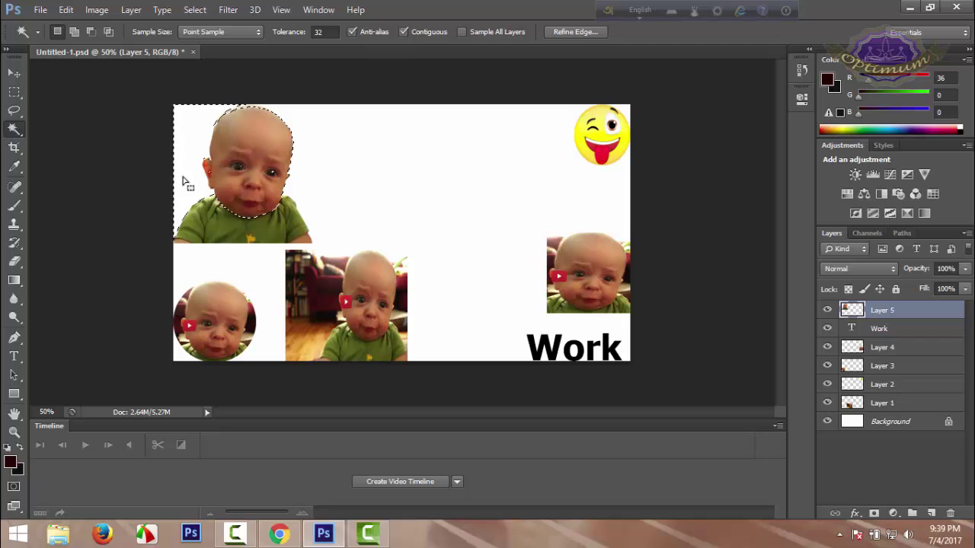
pyautogui.rightClick(13, 129)
pyautogui.click(48, 140)
# - Subtract the transparent background and the remaining head areas from the Layer 5 selection with the Magic Wand Tool
pyautogui.press('alt')
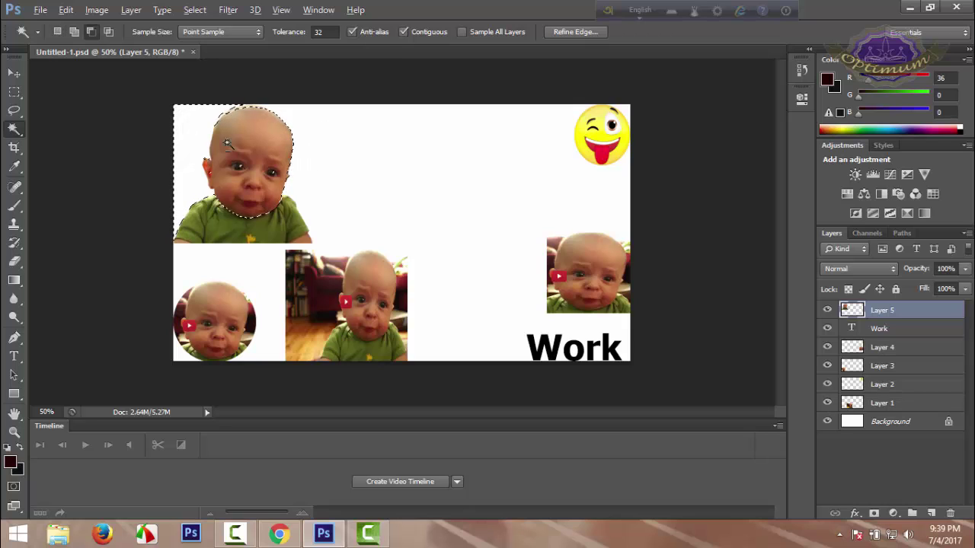
pyautogui.keyDown('alt'); pyautogui.click(176, 110); pyautogui.keyUp('alt')
pyautogui.click(187, 123)
pyautogui.keyDown('alt'); pyautogui.click(189, 133); pyautogui.keyUp('alt')
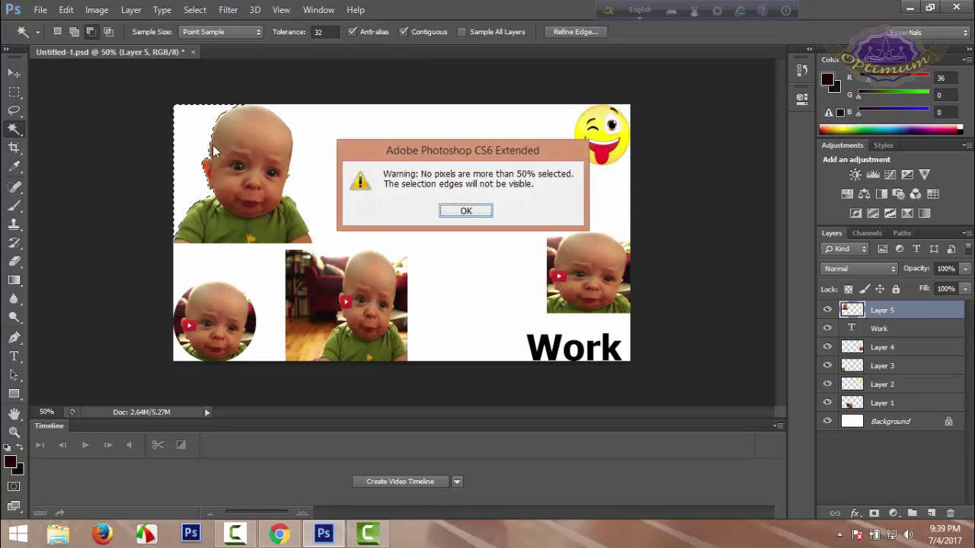
pyautogui.click(461, 211)
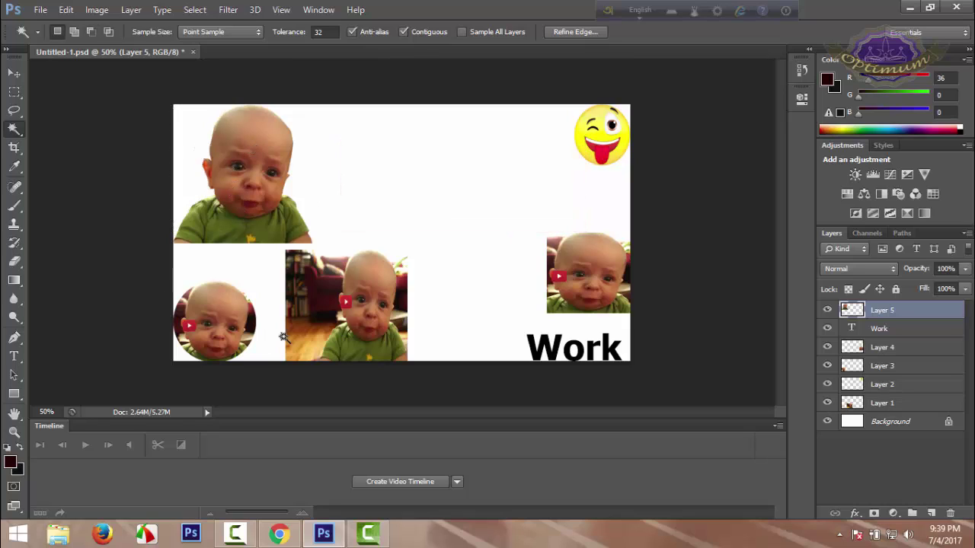
pyautogui.keyDown('alt'); pyautogui.click(254, 163); pyautogui.keyUp('alt')
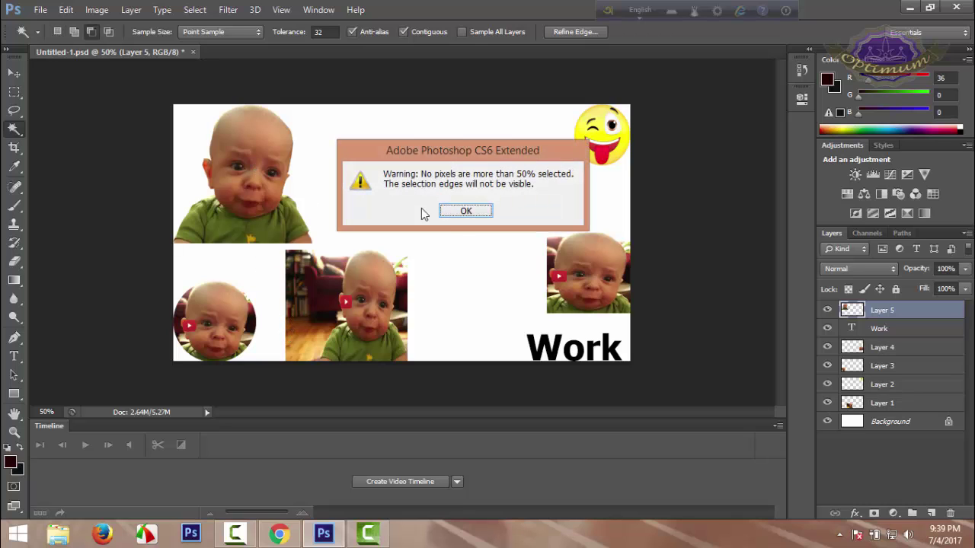
pyautogui.click(465, 212)
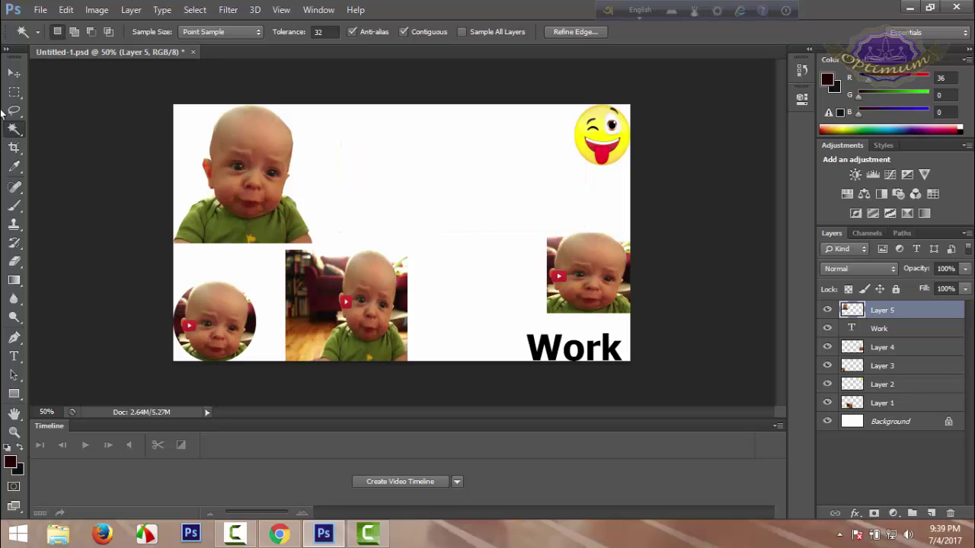
# - Select the large baby's head on Layer 5 with the Magic Wand Tool, adding the scalp, chin, mouth, cheek and eye areas
pyautogui.click(253, 146)
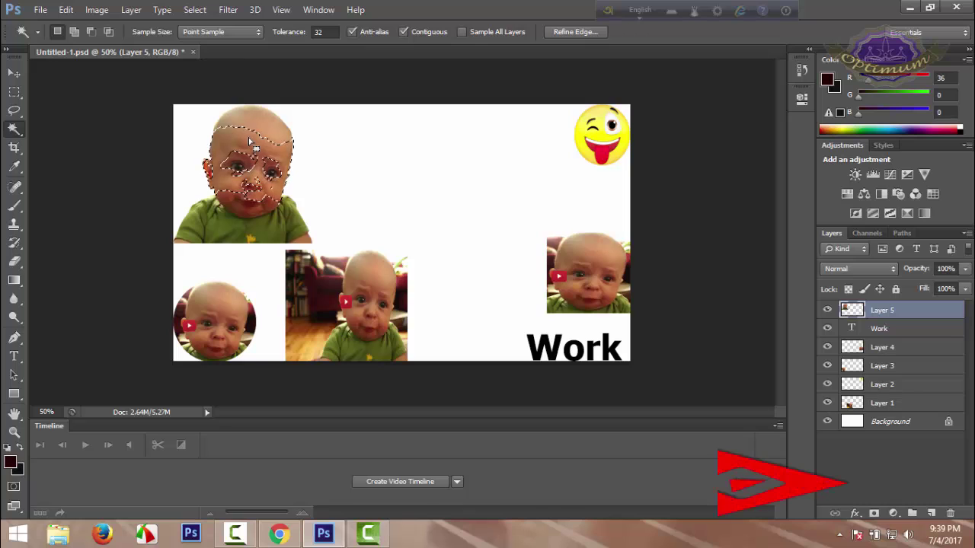
pyautogui.keyDown('shift'); pyautogui.click(245, 124); pyautogui.keyUp('shift')
pyautogui.keyDown('shift'); pyautogui.click(254, 207); pyautogui.keyUp('shift')
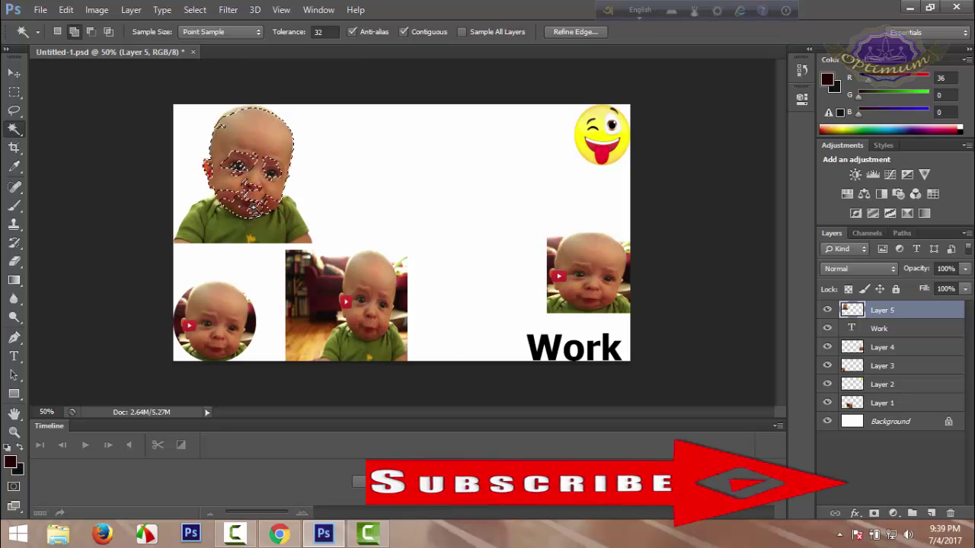
pyautogui.click(250, 200)
pyautogui.click(238, 184)
pyautogui.click(239, 160)
pyautogui.click(257, 169)
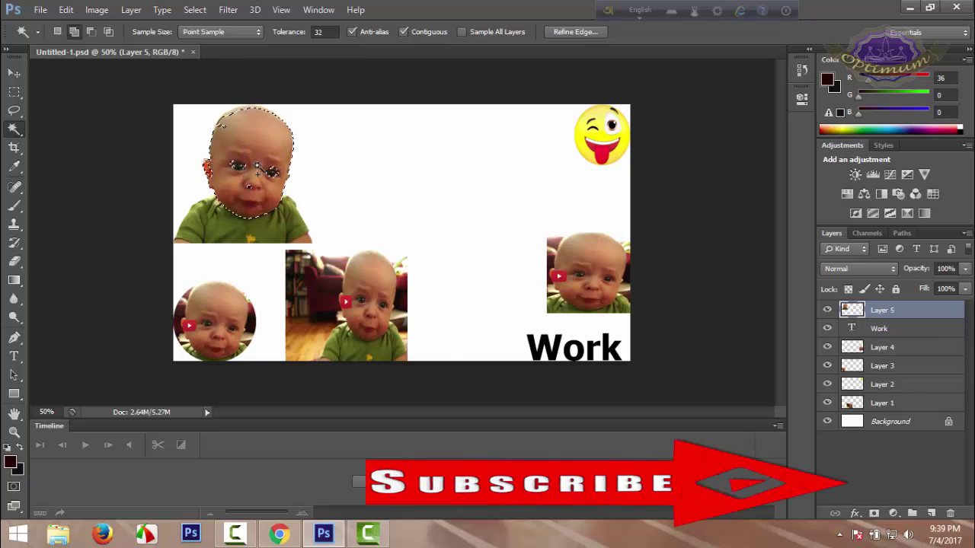
pyautogui.click(239, 166)
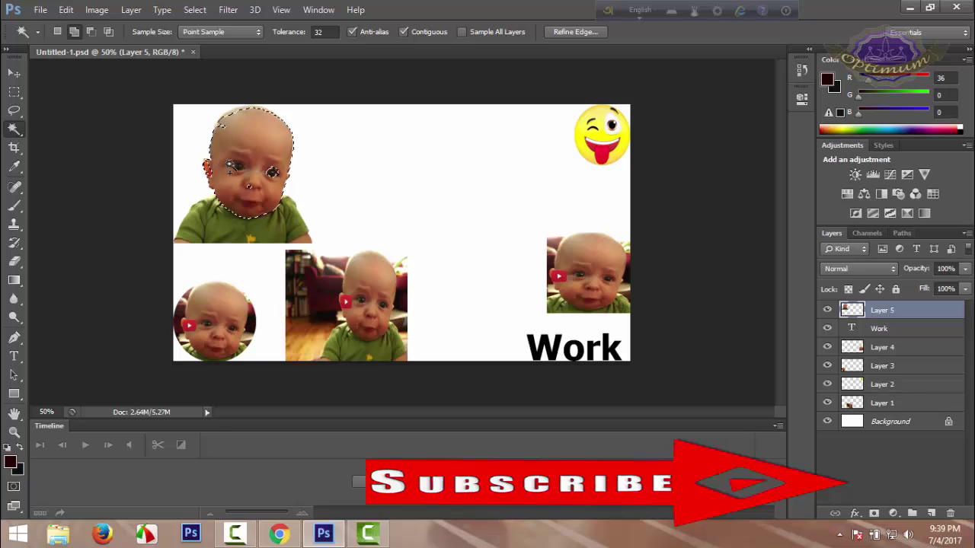
pyautogui.click(276, 173)
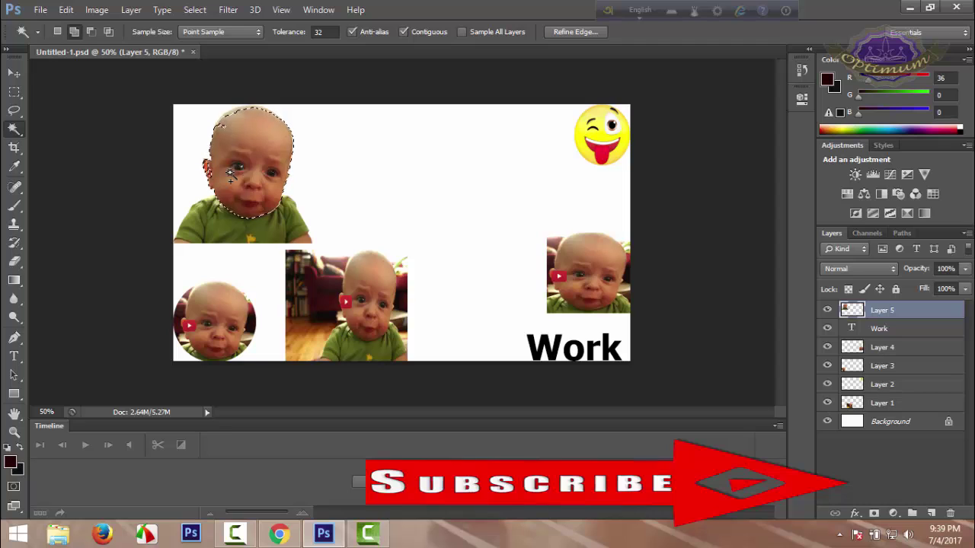
# - Try moving the selected head away from the baby's body into the empty middle of the canvas and undo the move
pyautogui.press('v')
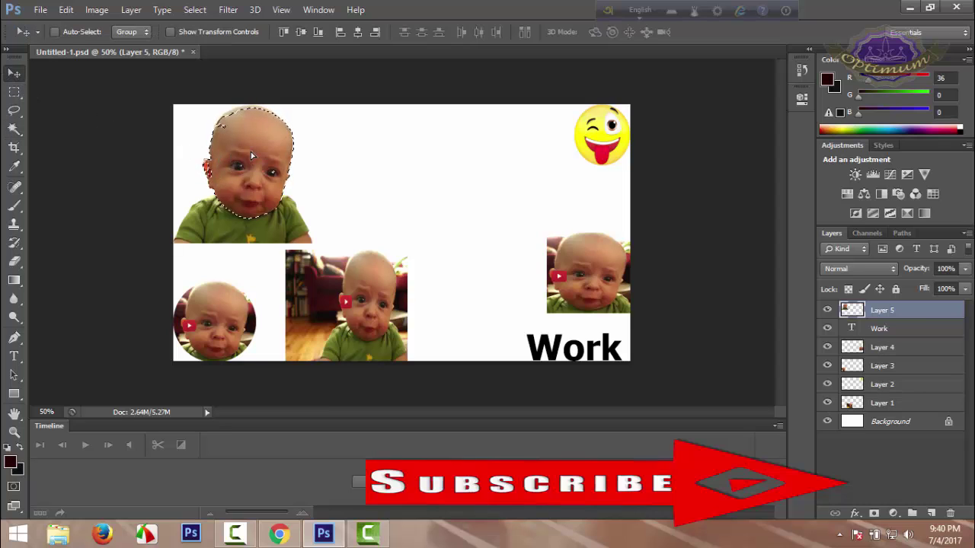
pyautogui.moveTo(253, 156); pyautogui.dragTo(409, 176)
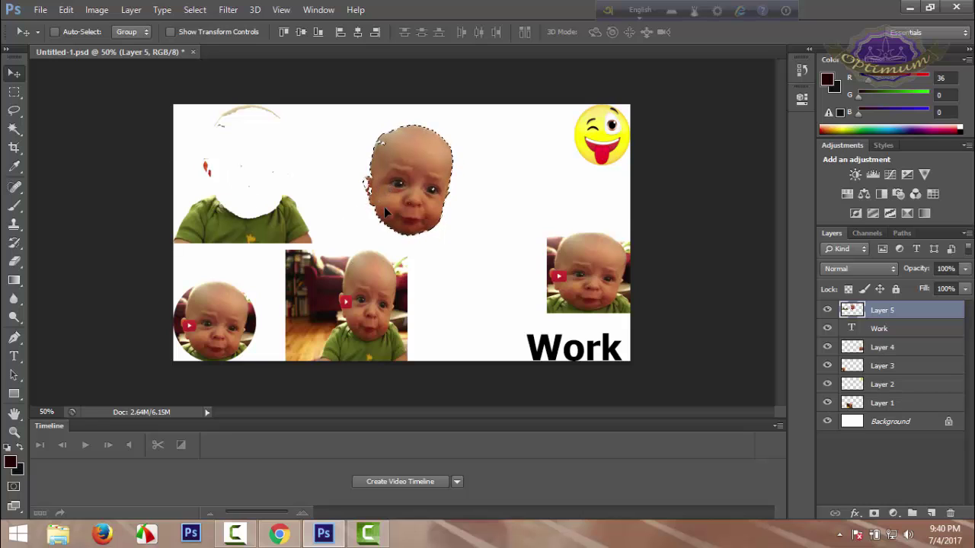
pyautogui.hotkey('ctrl', 'z')
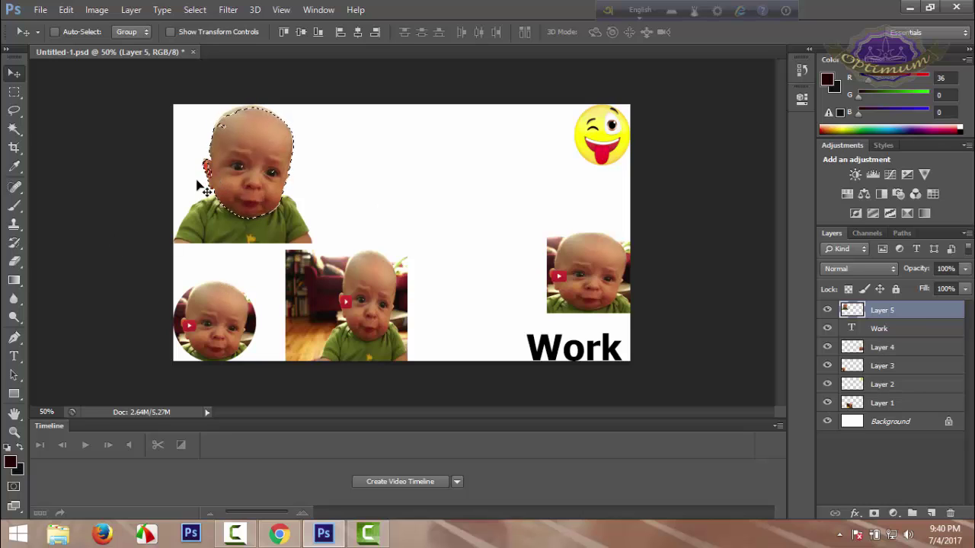
# - Move the selected head off the baby's body to the upper middle of the canvas with the Move Tool
pyautogui.press('w')
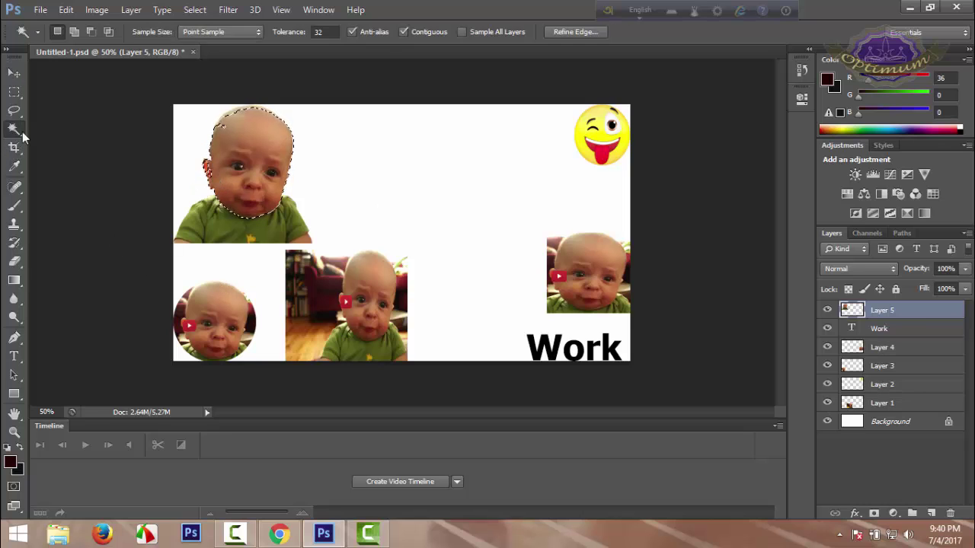
pyautogui.click(14, 73)
pyautogui.moveTo(243, 124); pyautogui.dragTo(428, 138)
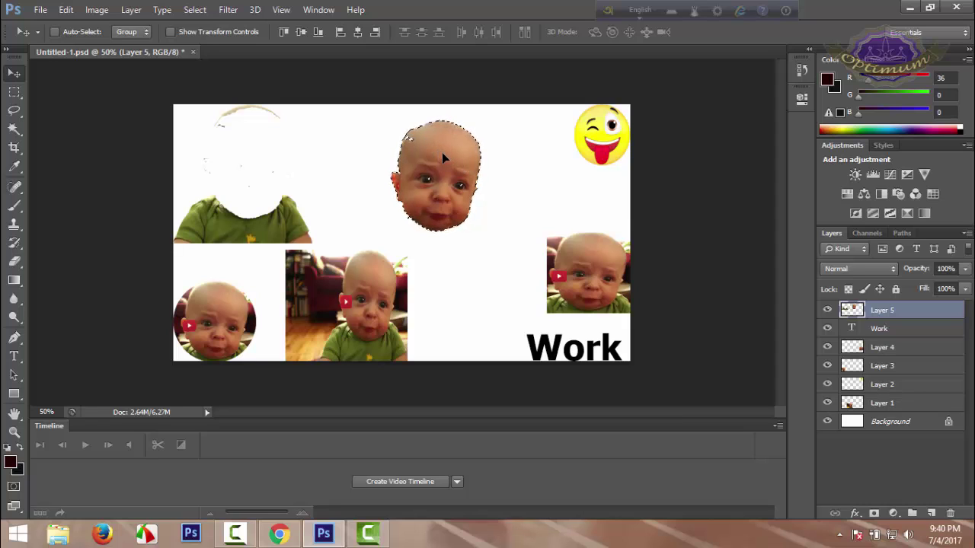
pyautogui.moveTo(22, 132); pyautogui.dragTo(52, 131)
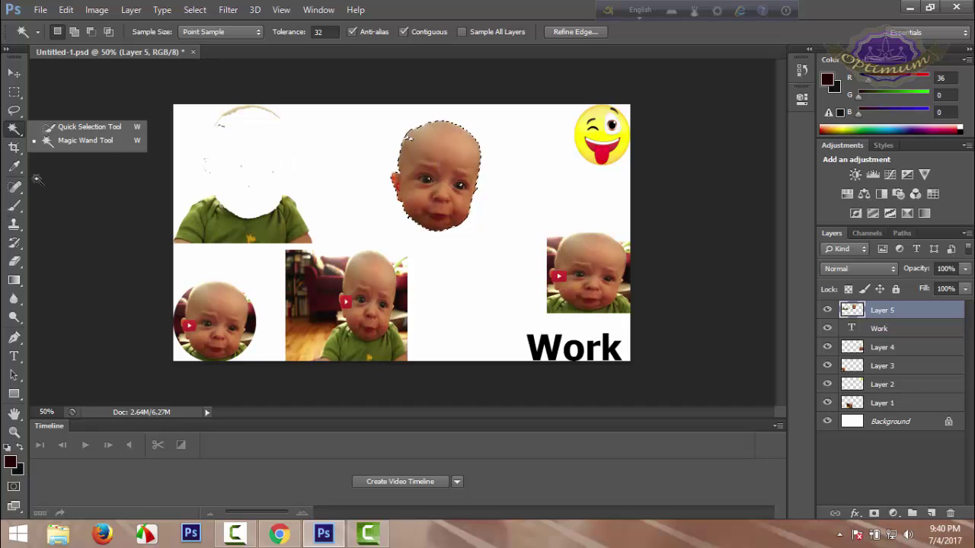
pyautogui.click(11, 124)
pyautogui.click(15, 111)
pyautogui.rightClick(14, 111)
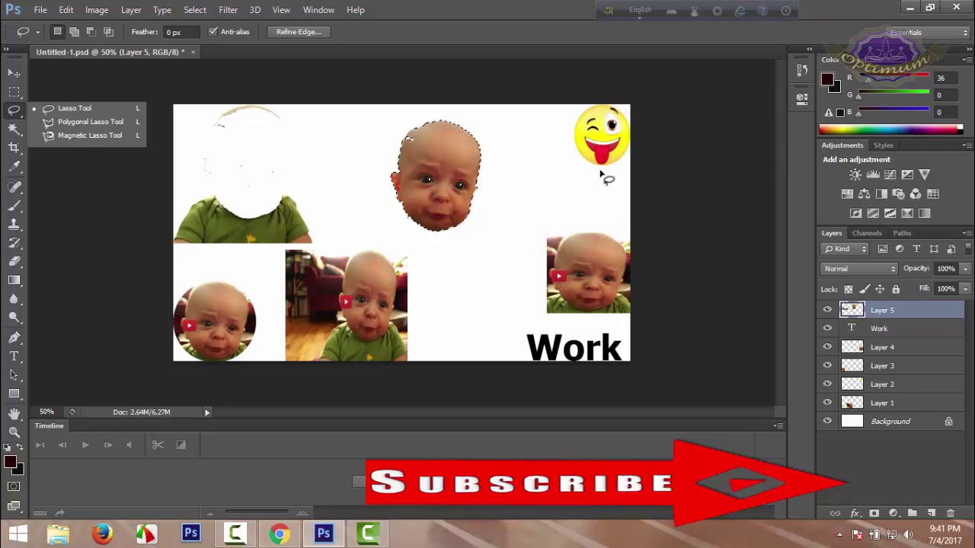
pyautogui.click(14, 74)
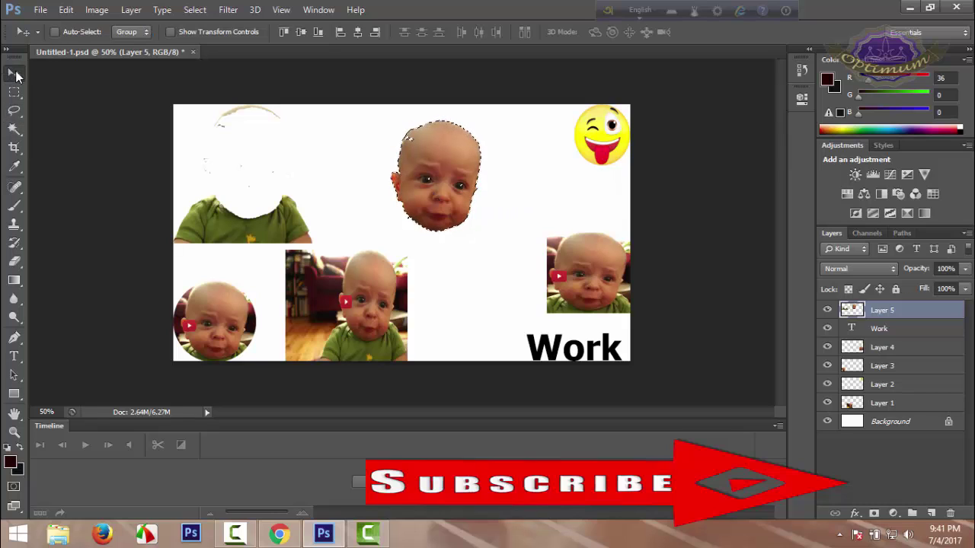